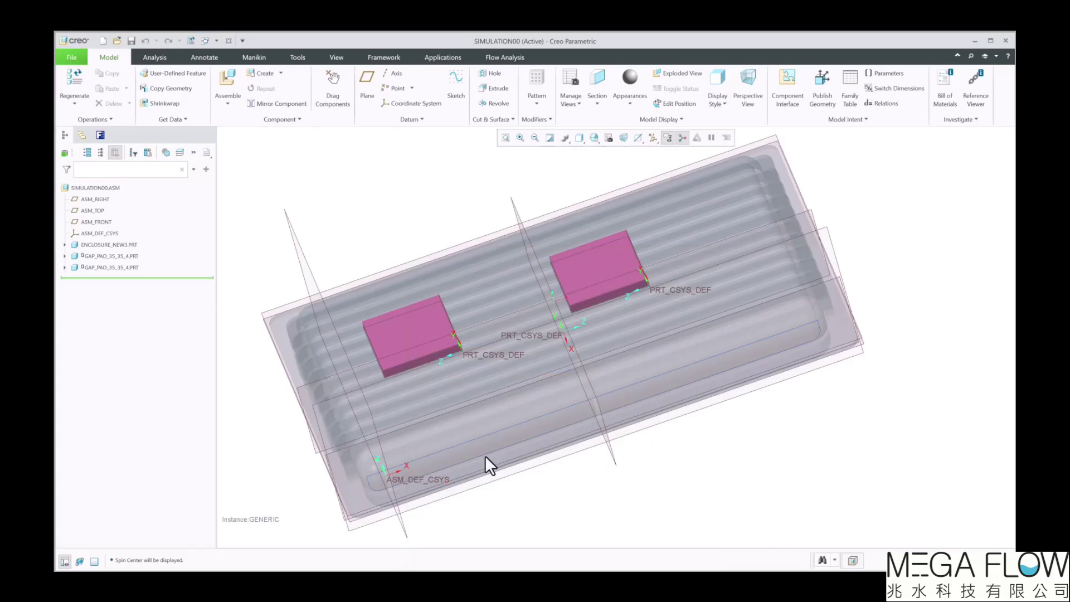
Show the flow analysis project tree and hide all datum features and the spin center in the model view
left_click(494, 63)
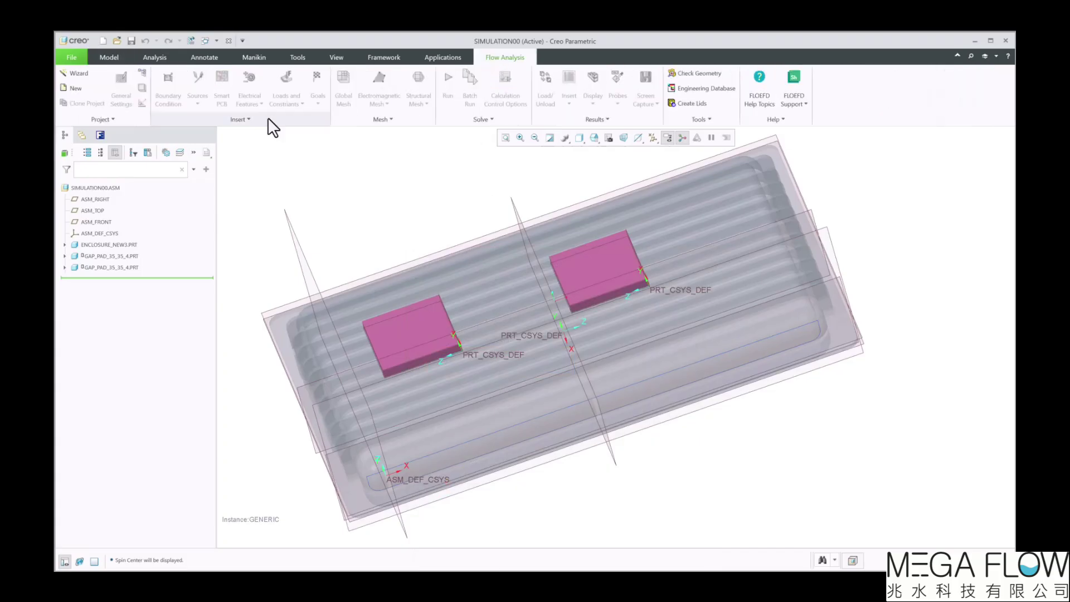
left_click(100, 135)
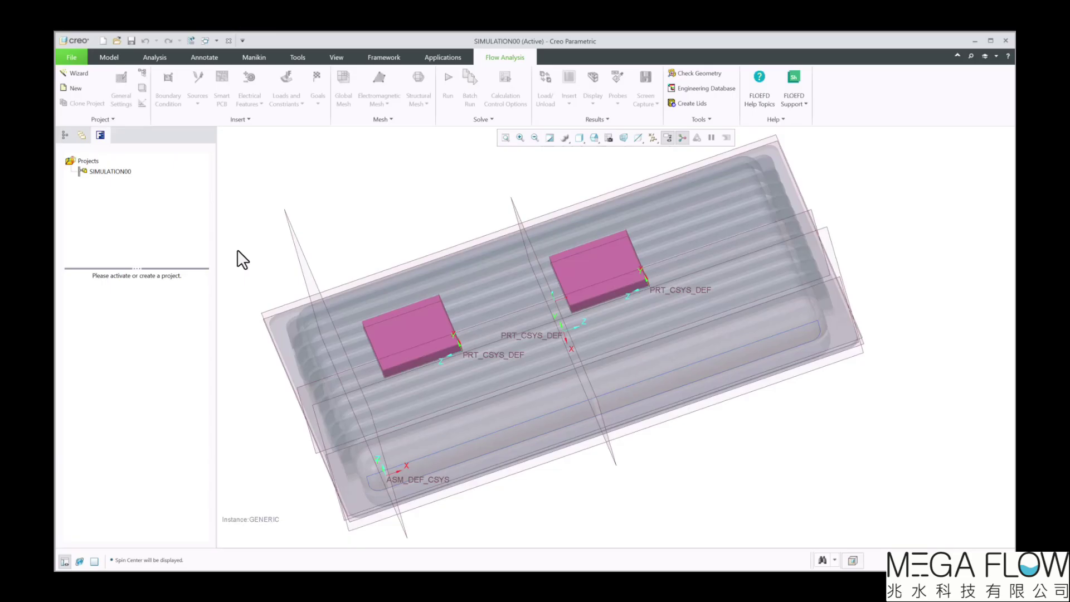
left_click(655, 140)
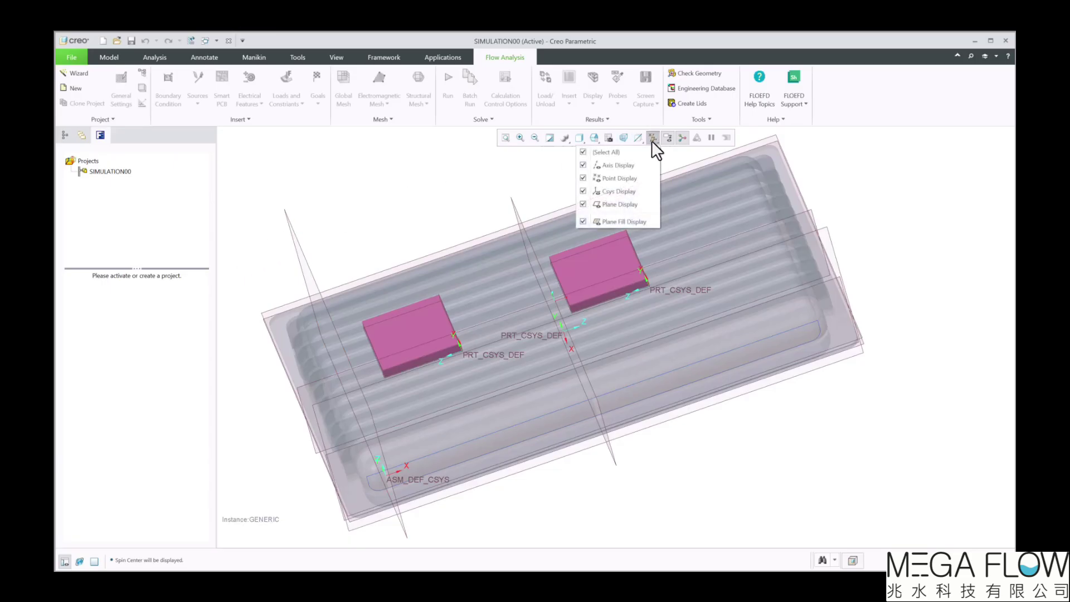
left_click(582, 153)
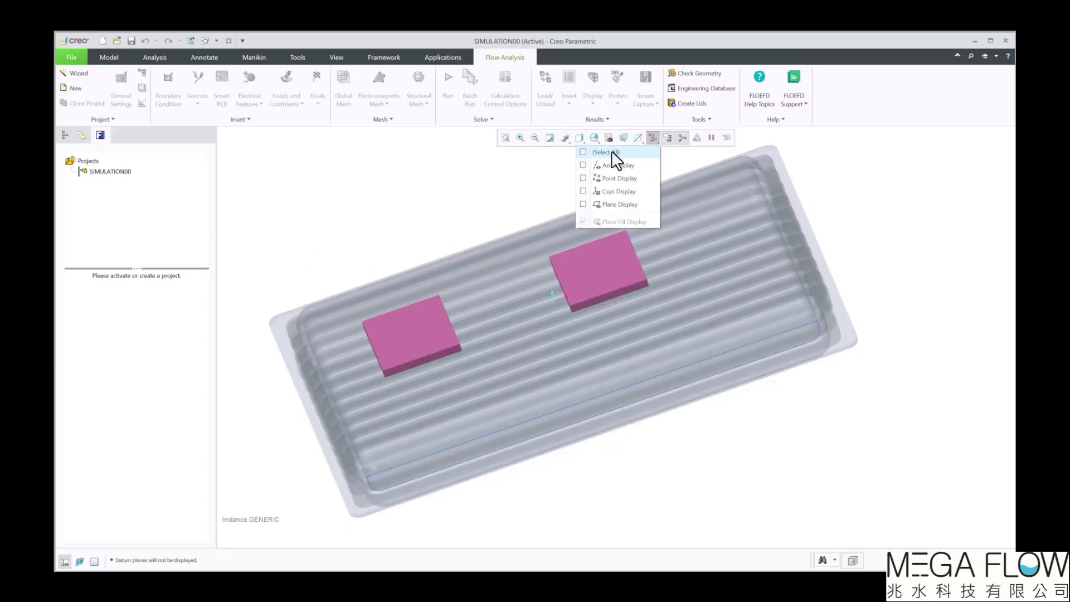
left_click(683, 138)
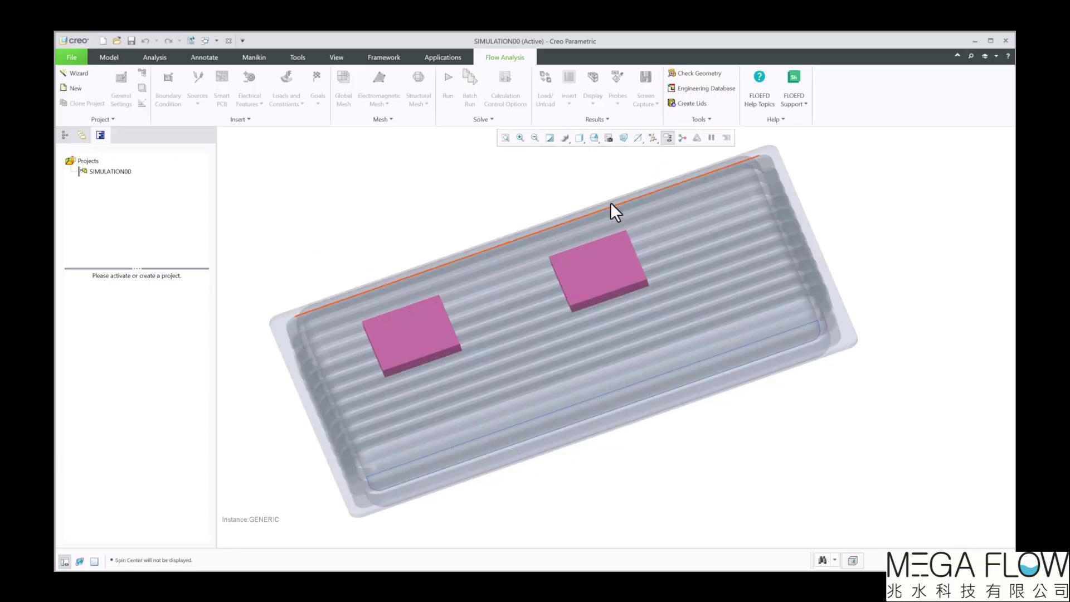
left_click(77, 88)
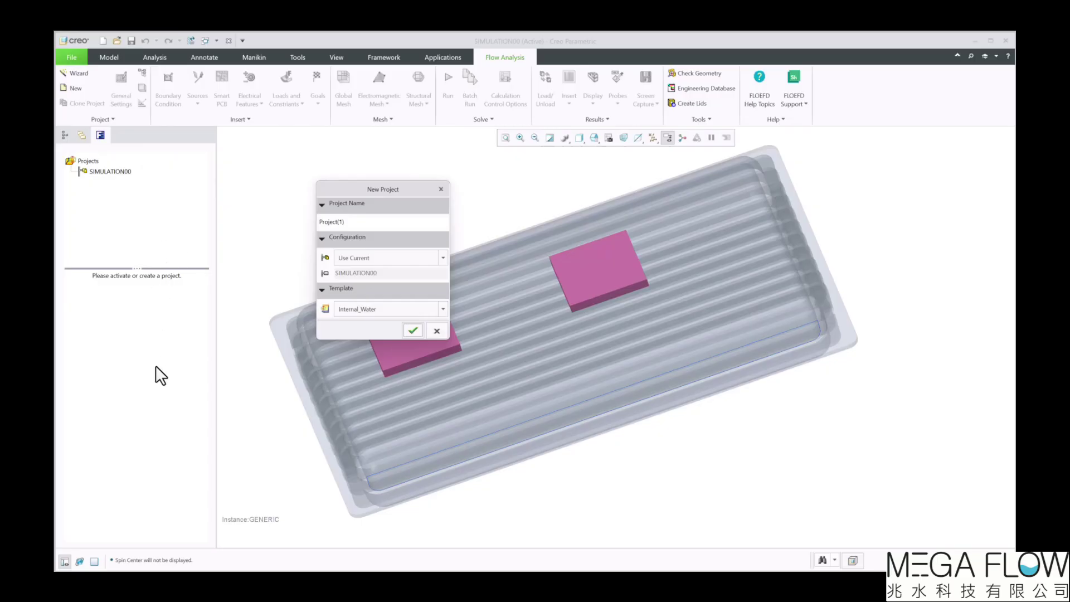
left_click(441, 189)
left_click(104, 118)
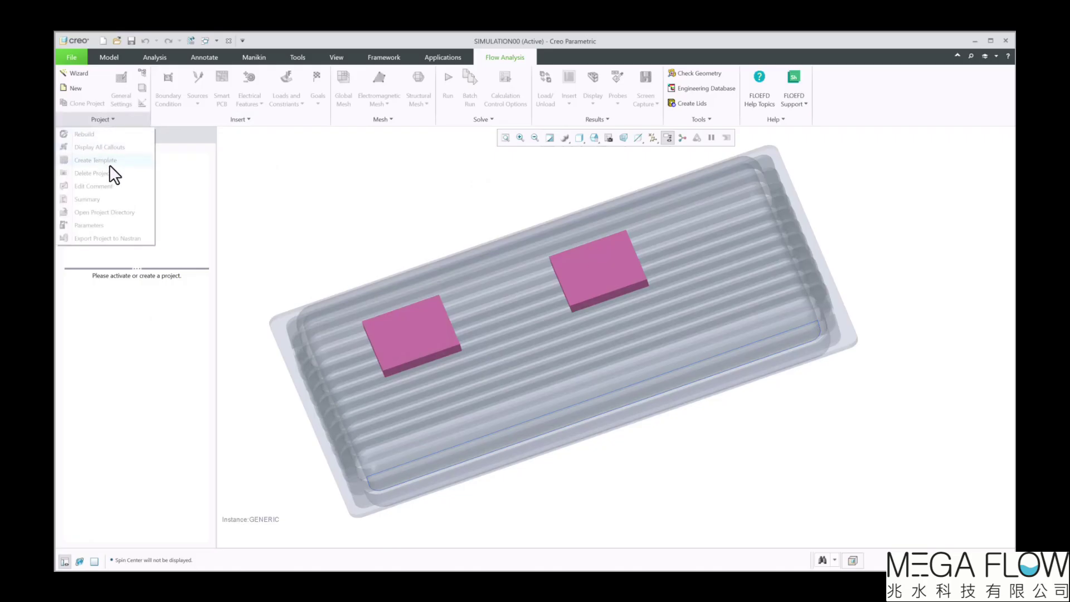
left_click(237, 173)
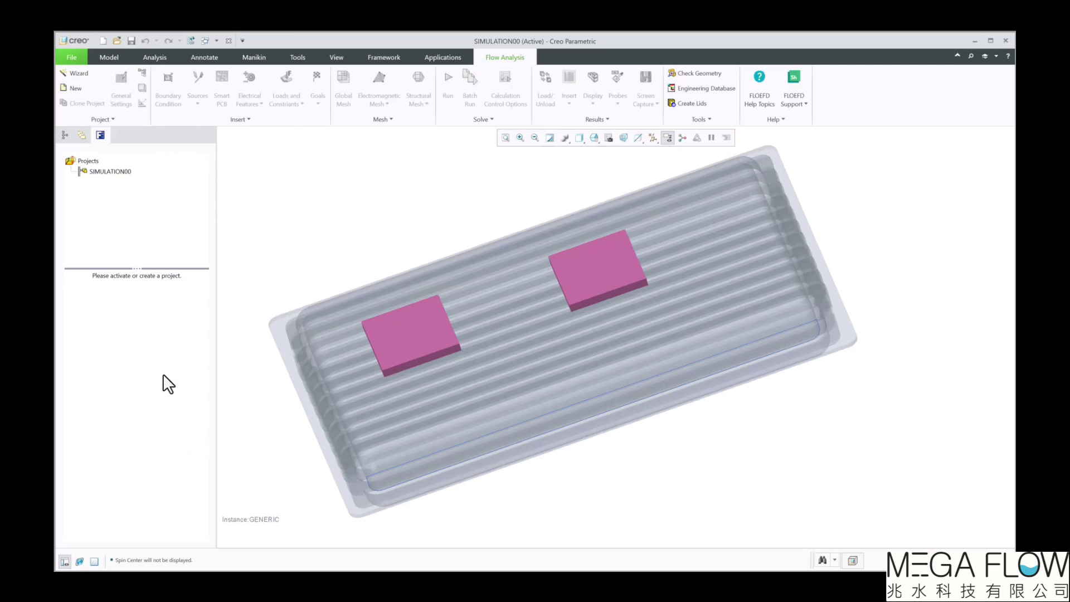
Examine the enclosure and the two gap pads by highlighting them from the model tree, and return to the flow analysis projects
left_click(65, 135)
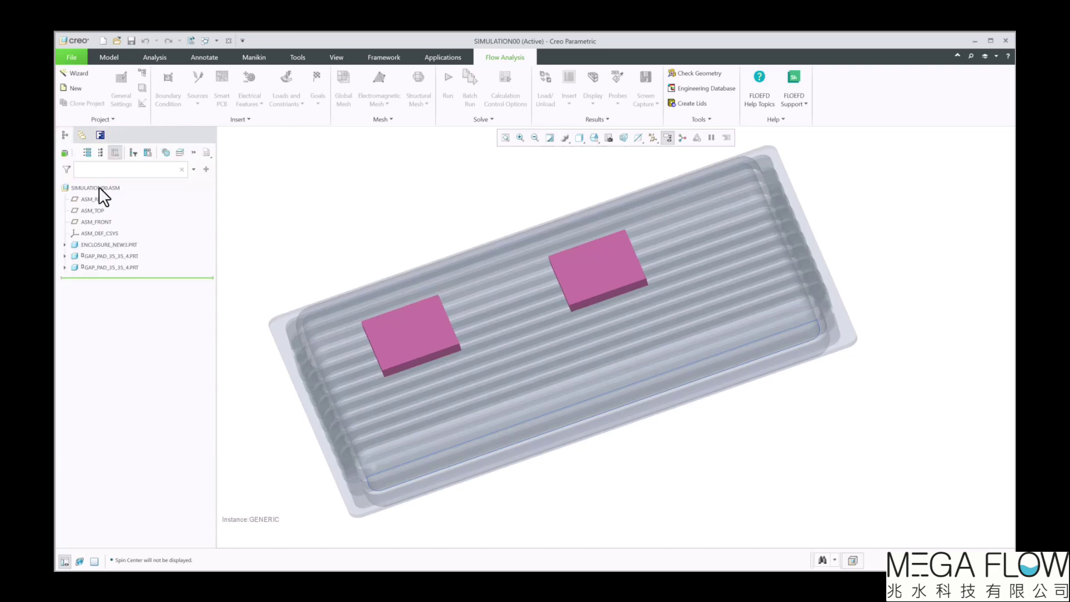
left_click(128, 248)
left_click(131, 257)
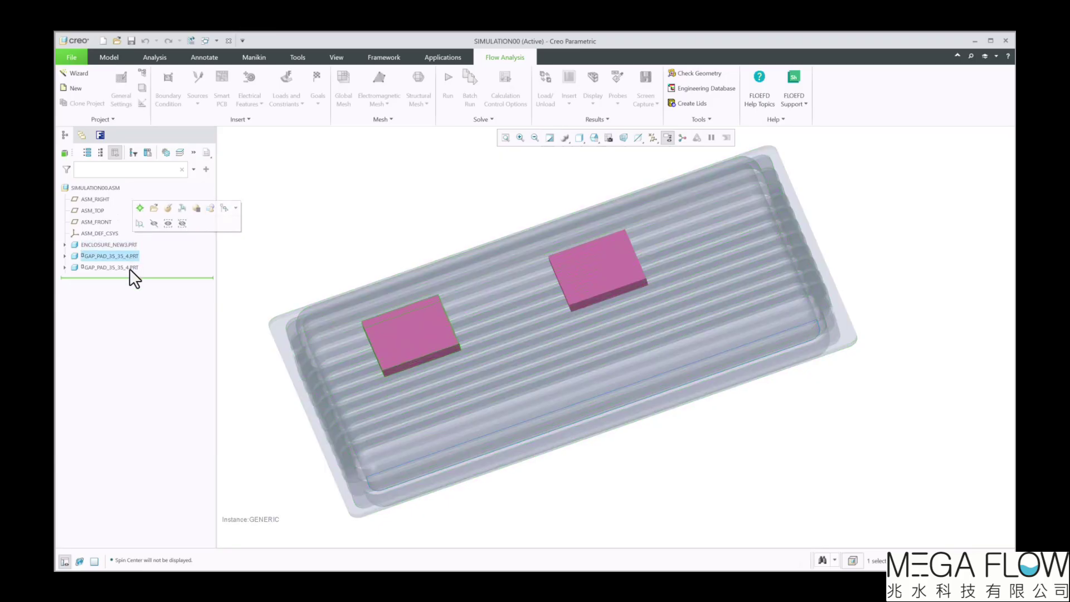
left_click(130, 269)
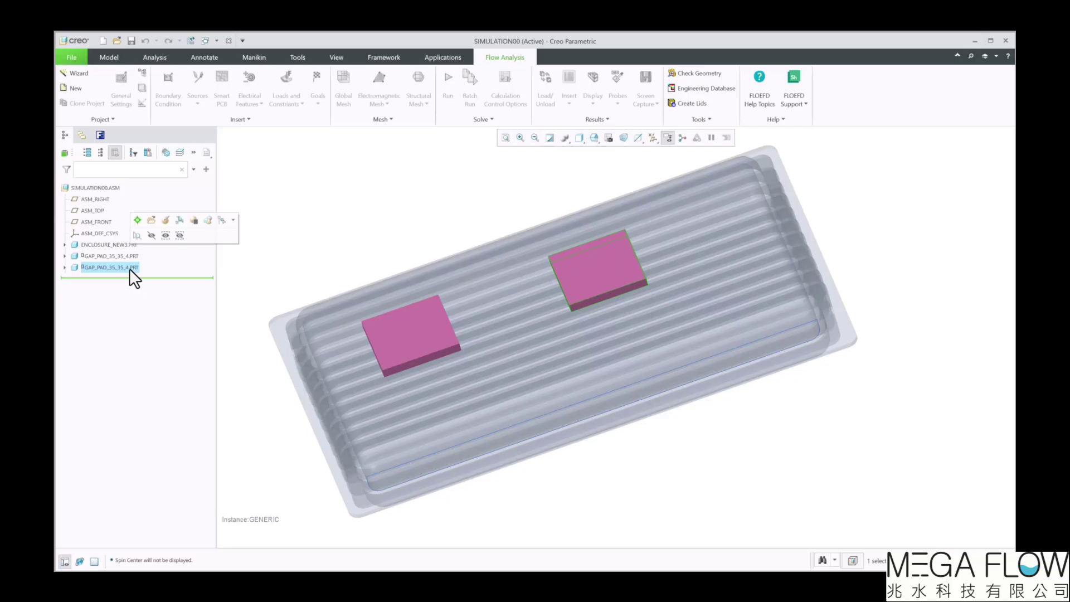
left_click(102, 139)
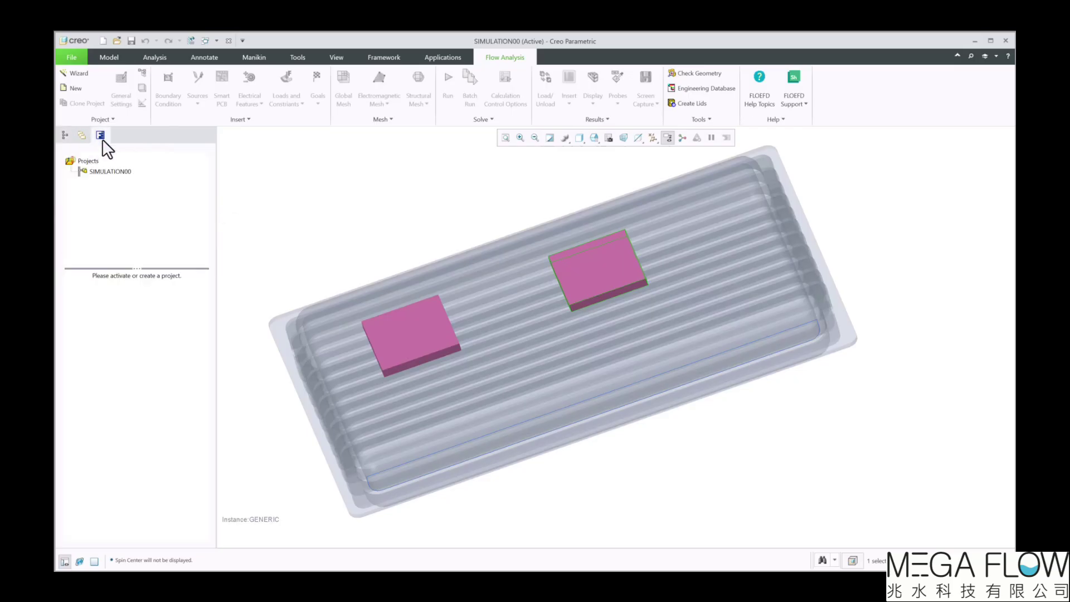
Start a new flow analysis project with the Wizard, named Electronics Demo, and continue to the unit system
left_click(78, 73)
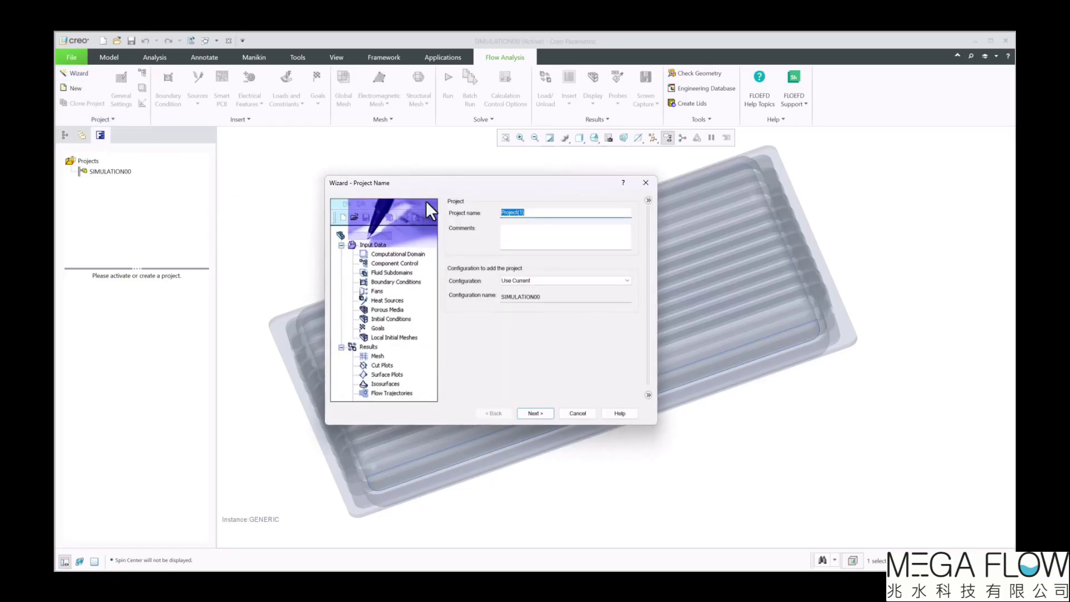
type("Electronics Demo")
left_click(535, 413)
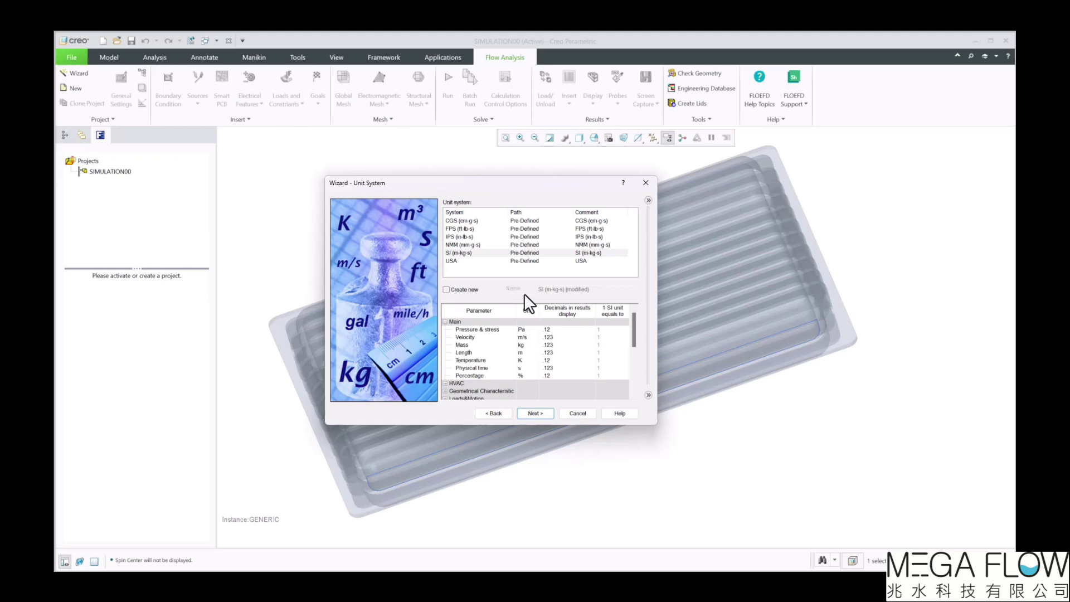
Create a new unit system based on SI (m-kg-s) with length in mm and temperature in °C
left_click(446, 289)
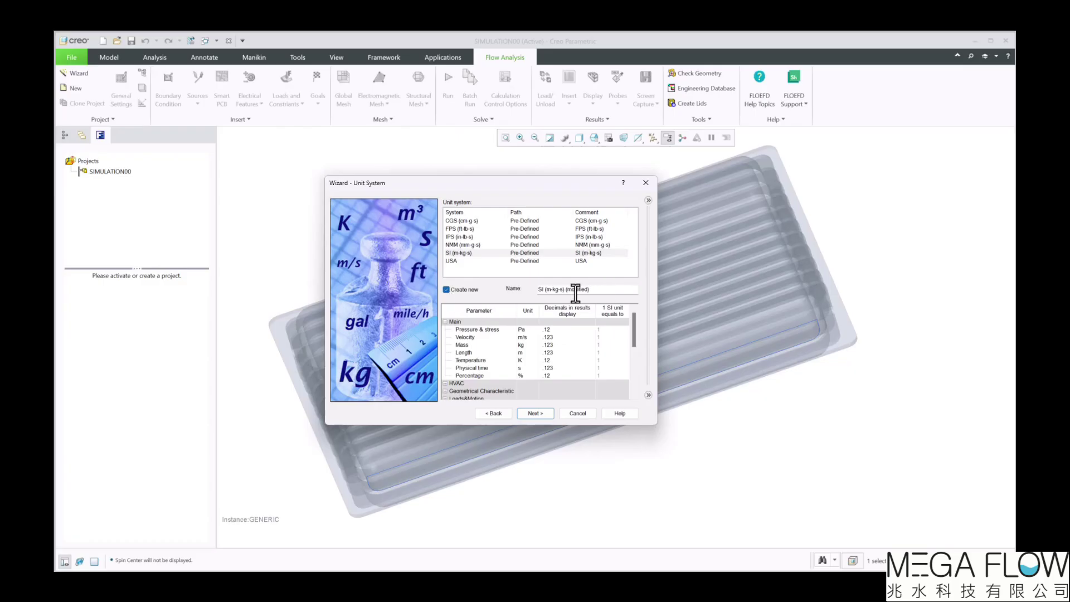
left_click(532, 353)
left_click(532, 379)
left_click(535, 358)
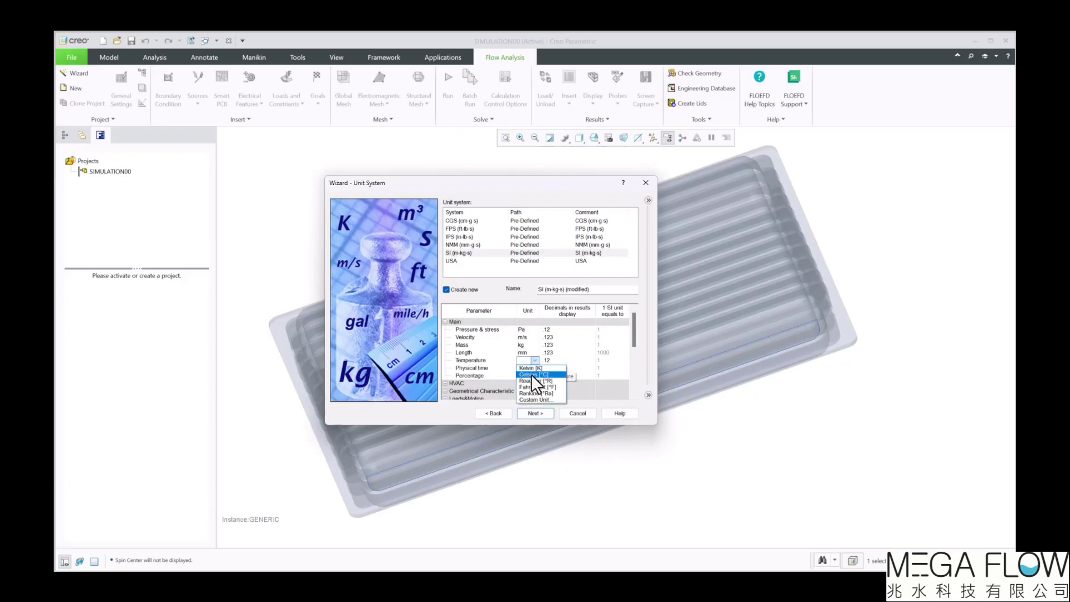
left_click(531, 374)
Set the volume flow rate unit to cubic feet per minute and continue to the analysis type settings
left_click(445, 398)
scroll(477, 376, "down", 10)
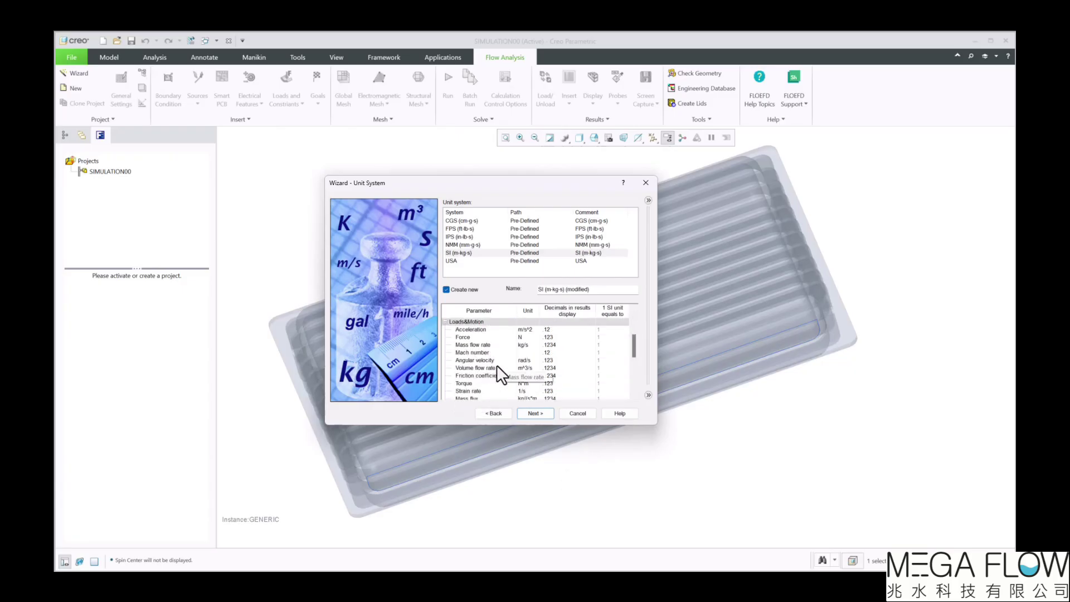
scroll(497, 365, "down", 1)
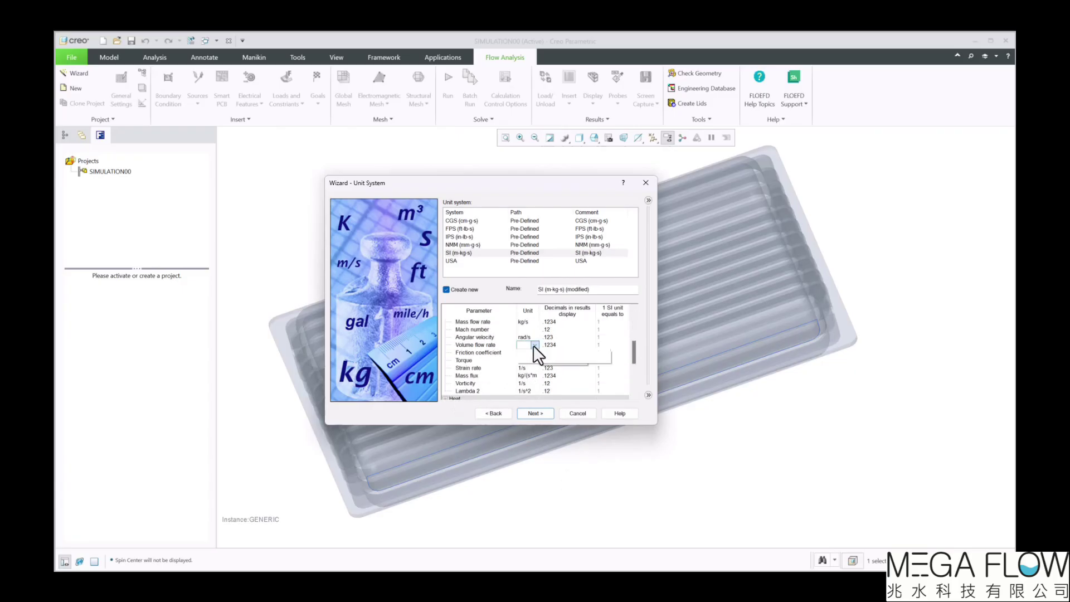
left_click(533, 346)
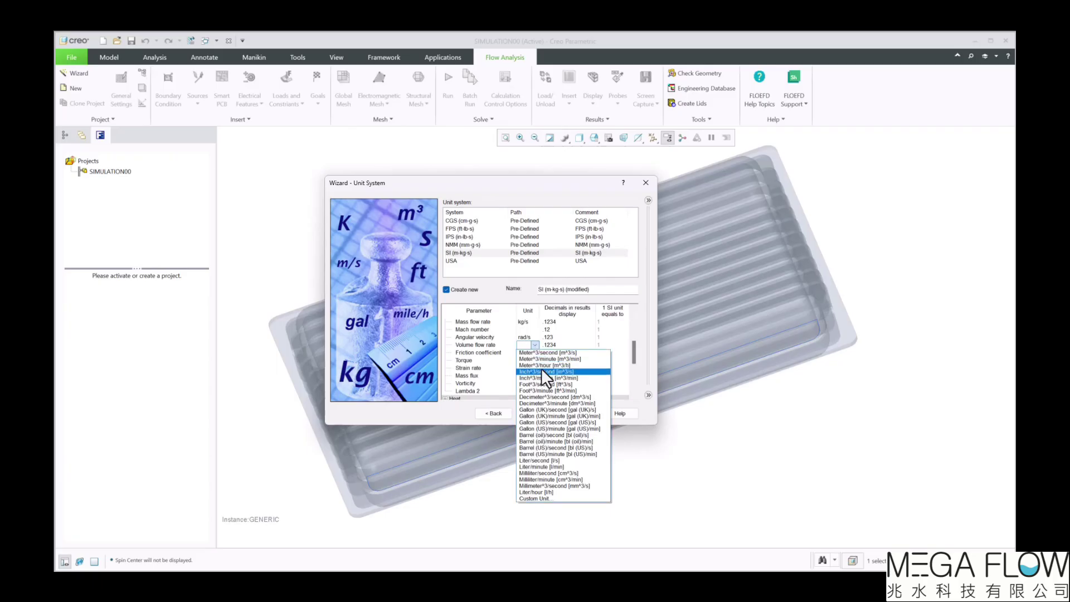
left_click(540, 391)
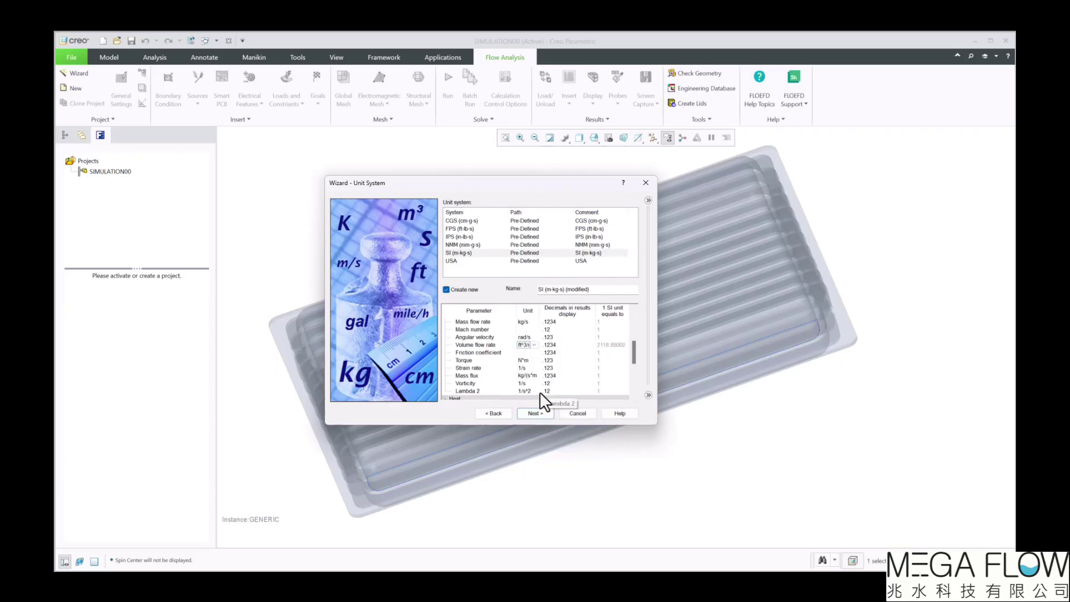
left_click(534, 412)
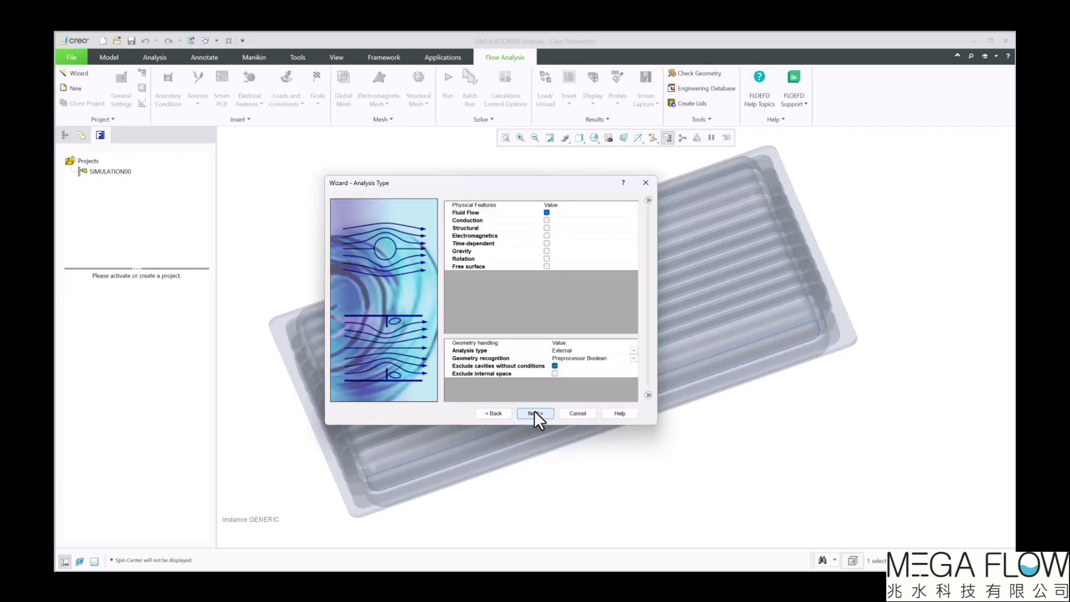
Enable conduction and radiation as physical features, with a radiation environment temperature of 30 °C
left_click(547, 220)
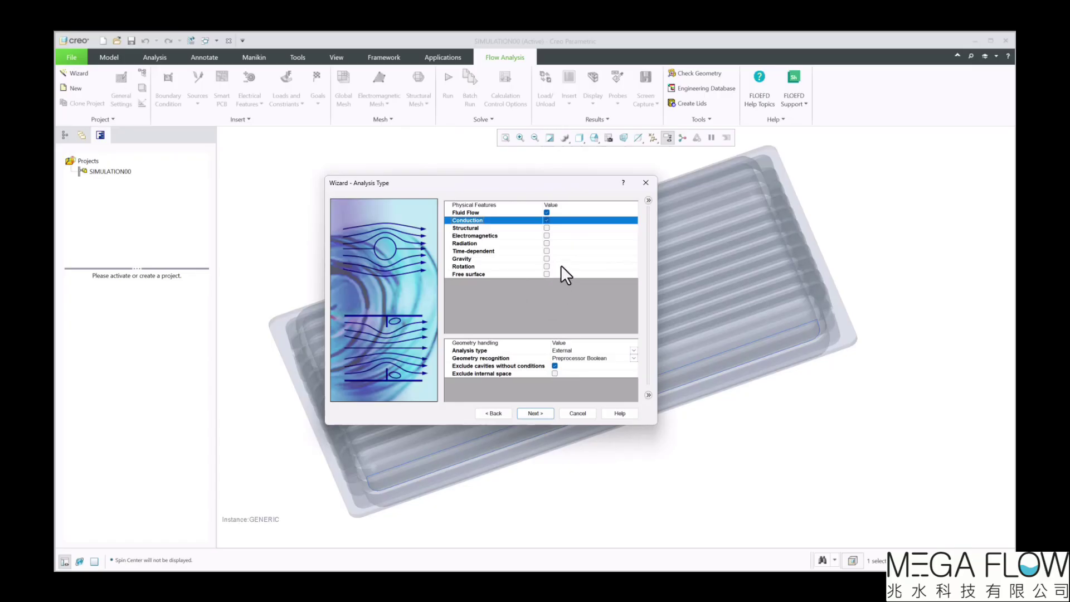
left_click(547, 244)
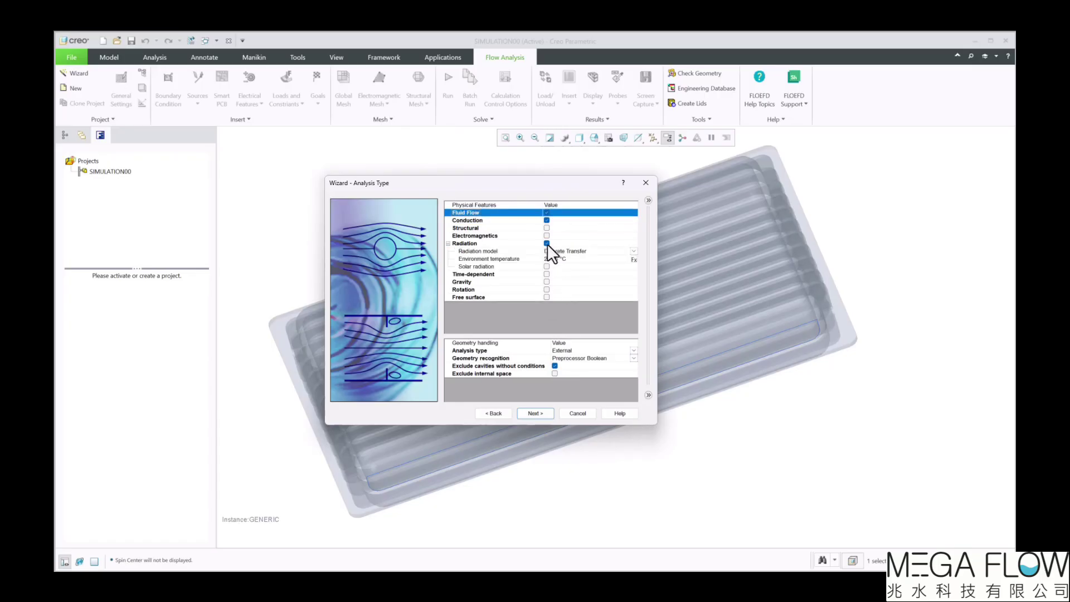
left_click(555, 260)
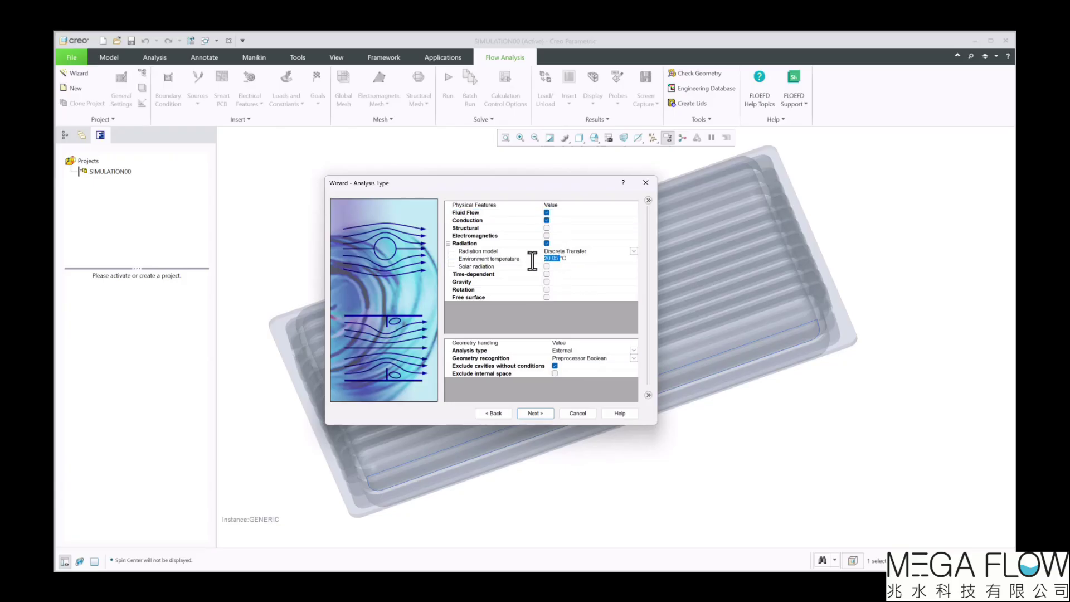
type("30")
Enable gravity with a Z component of 0 and an X component of -9.81 m/s^2
left_click(546, 283)
left_click(546, 282)
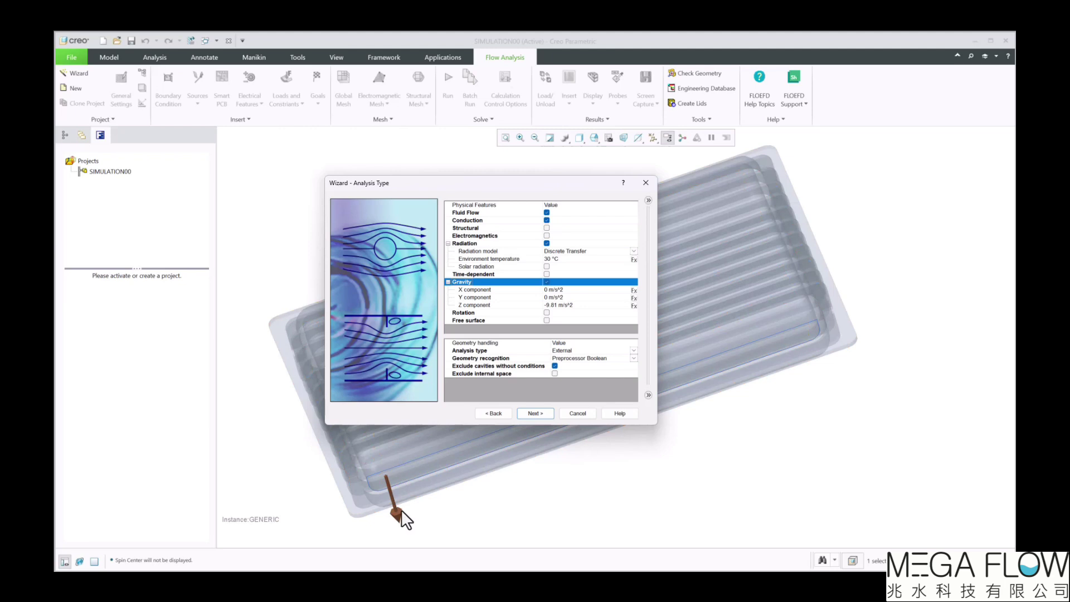
left_click(559, 306)
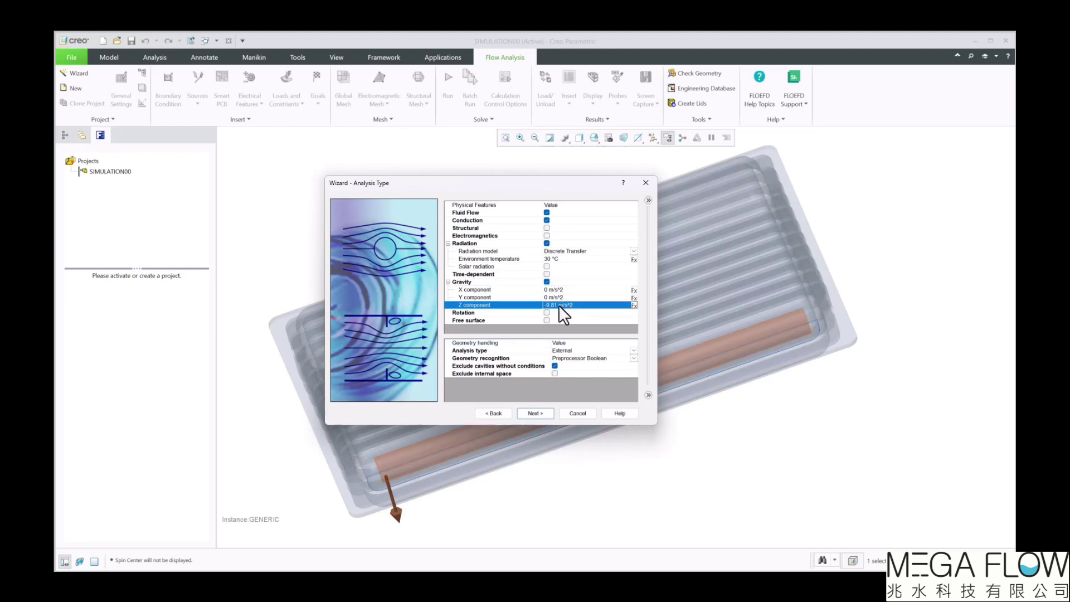
left_click(558, 305)
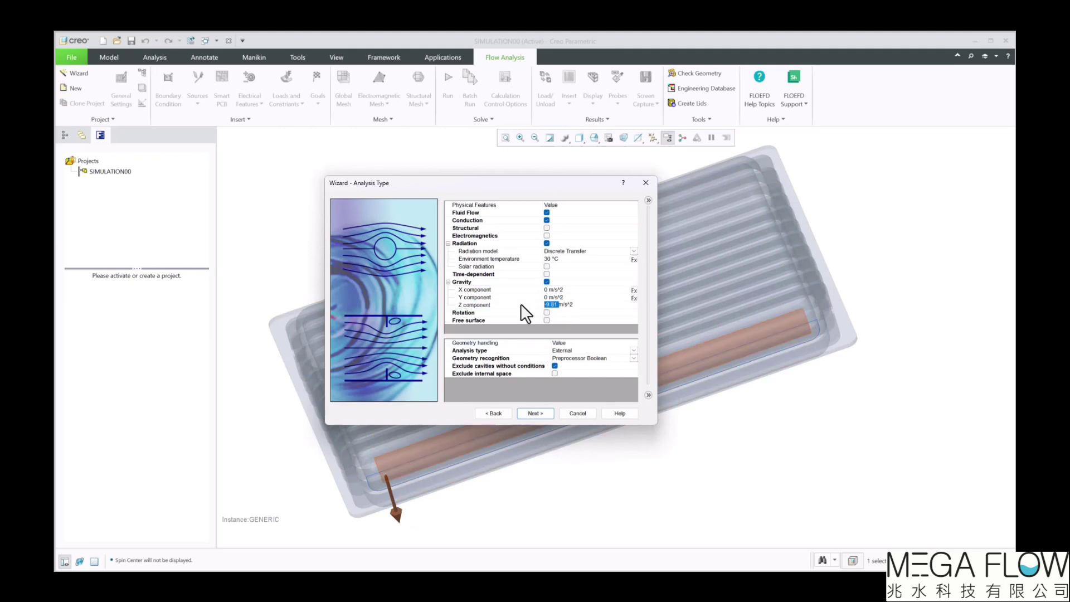
type("0")
key("Return")
left_click(560, 290)
left_click(554, 289)
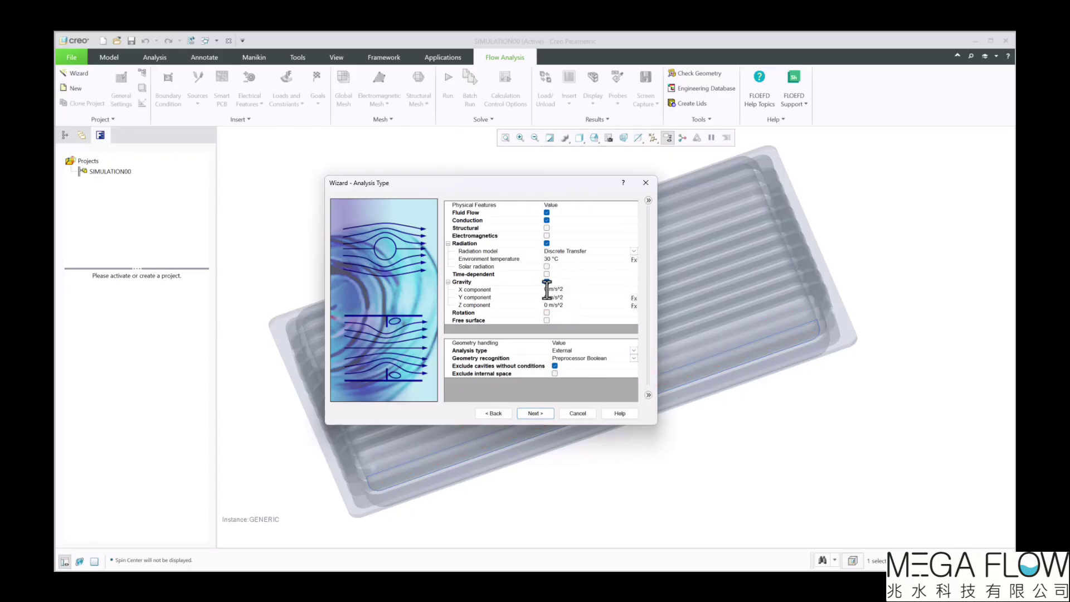
type("-9.81")
left_click(573, 299)
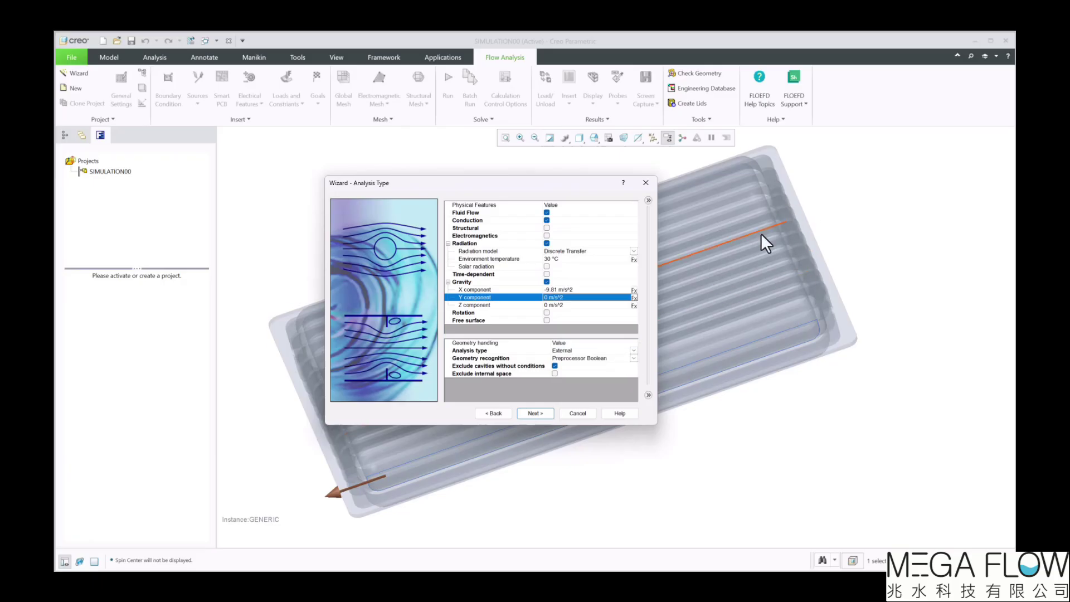
Set geometry recognition to Mesh Boolean and continue to the default fluid settings
left_click(634, 358)
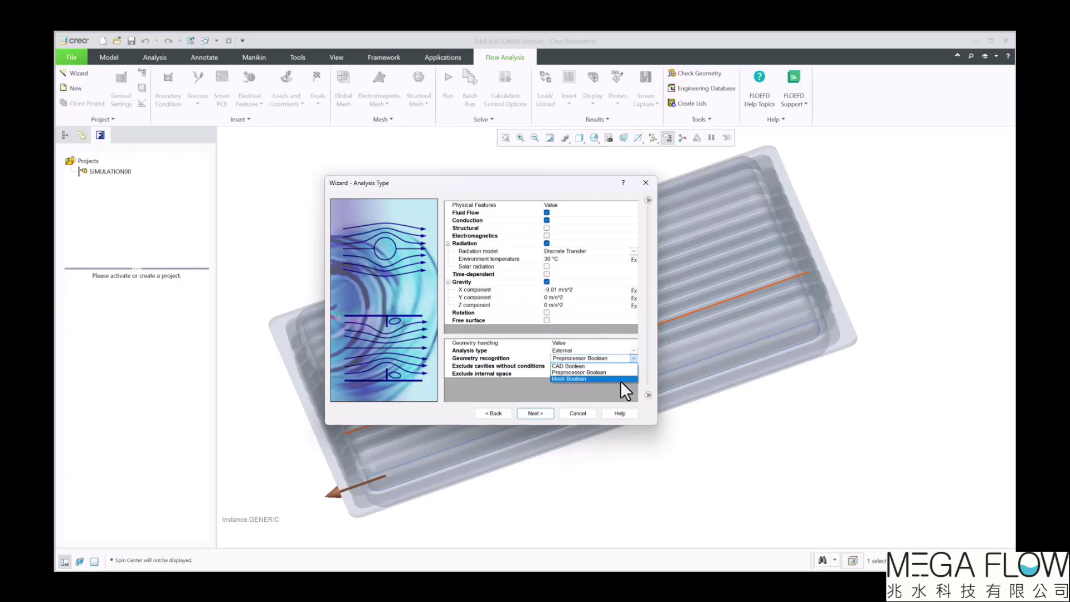
left_click(620, 379)
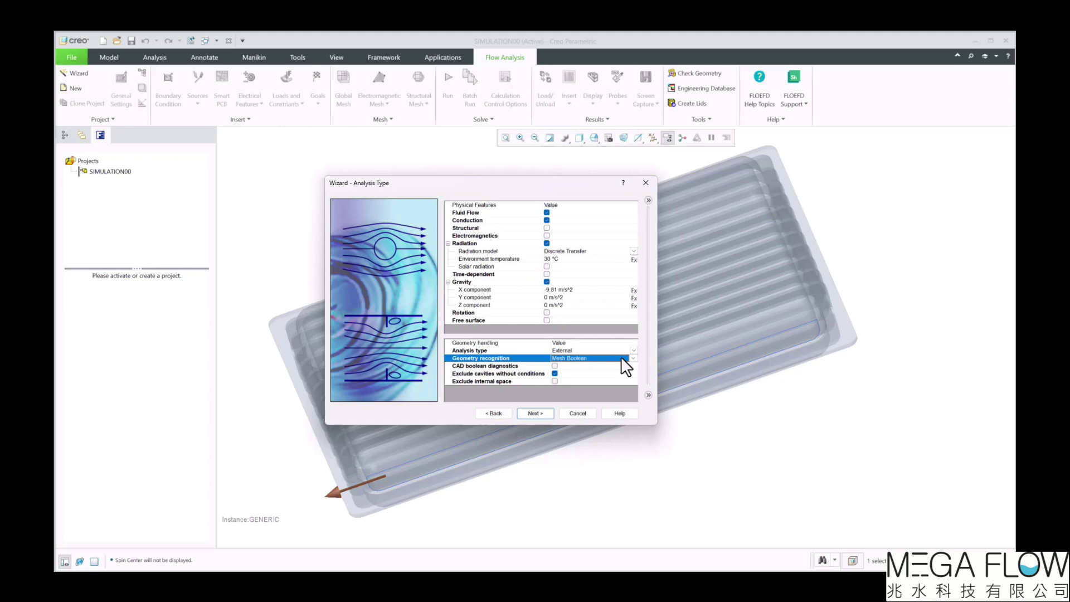
left_click(544, 414)
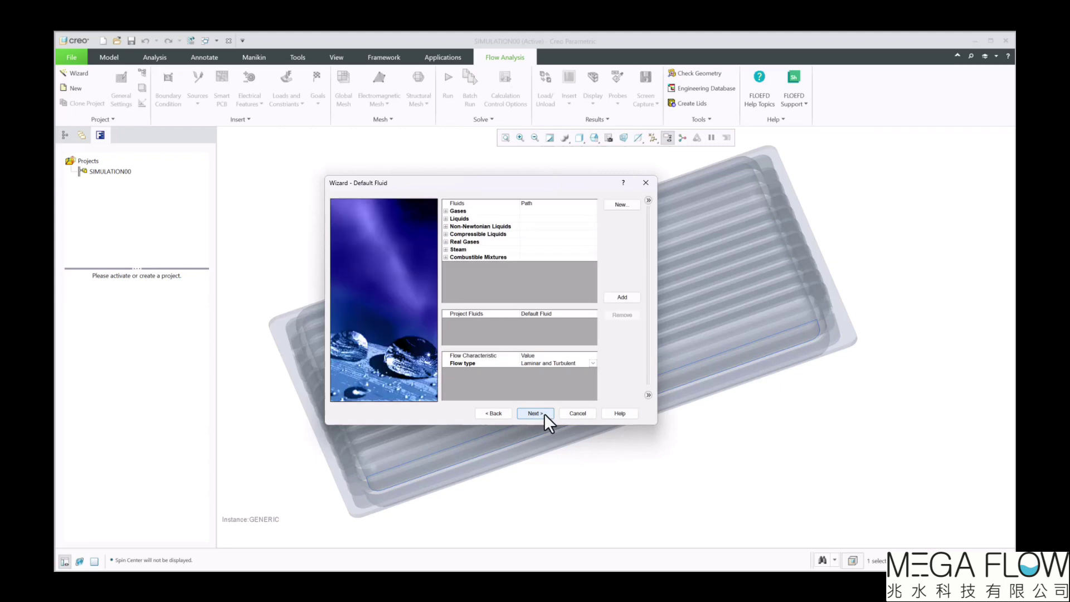
Add the predefined gas Air to the project as its default fluid
left_click(446, 211)
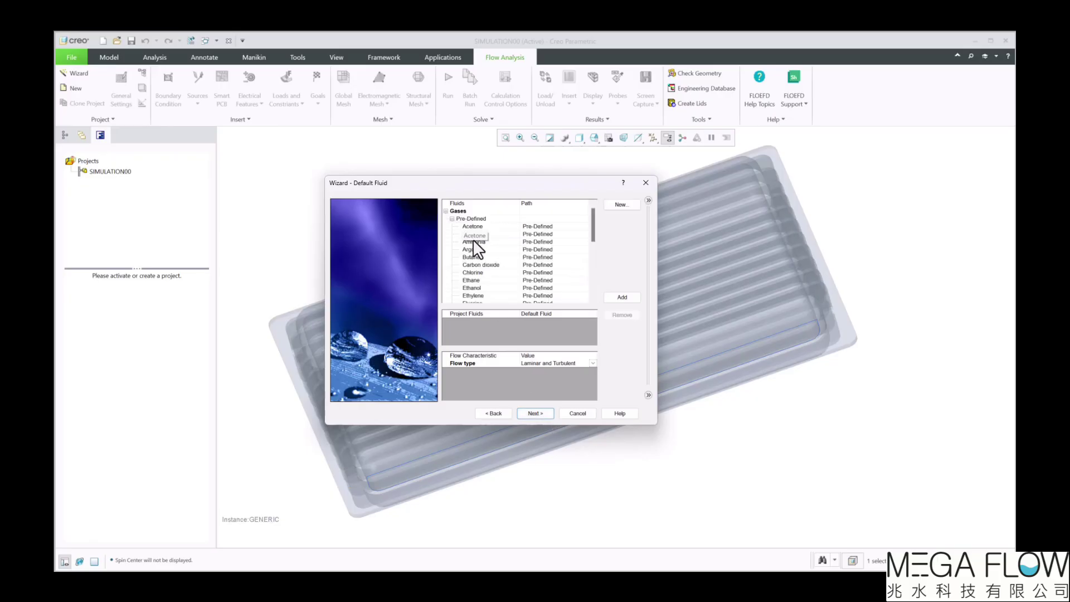
left_click(491, 233)
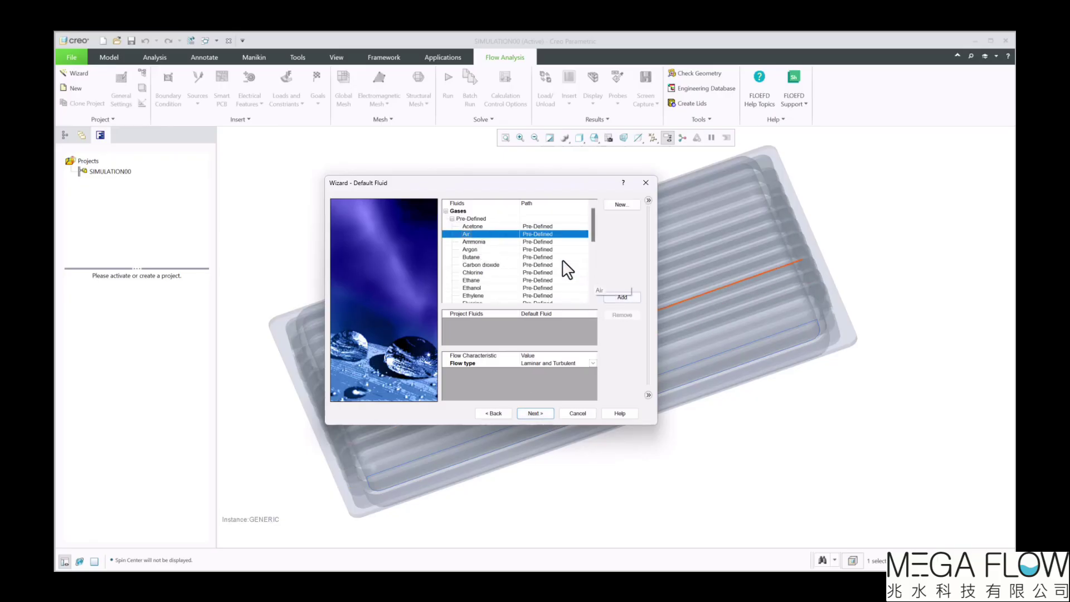
double_click(514, 233)
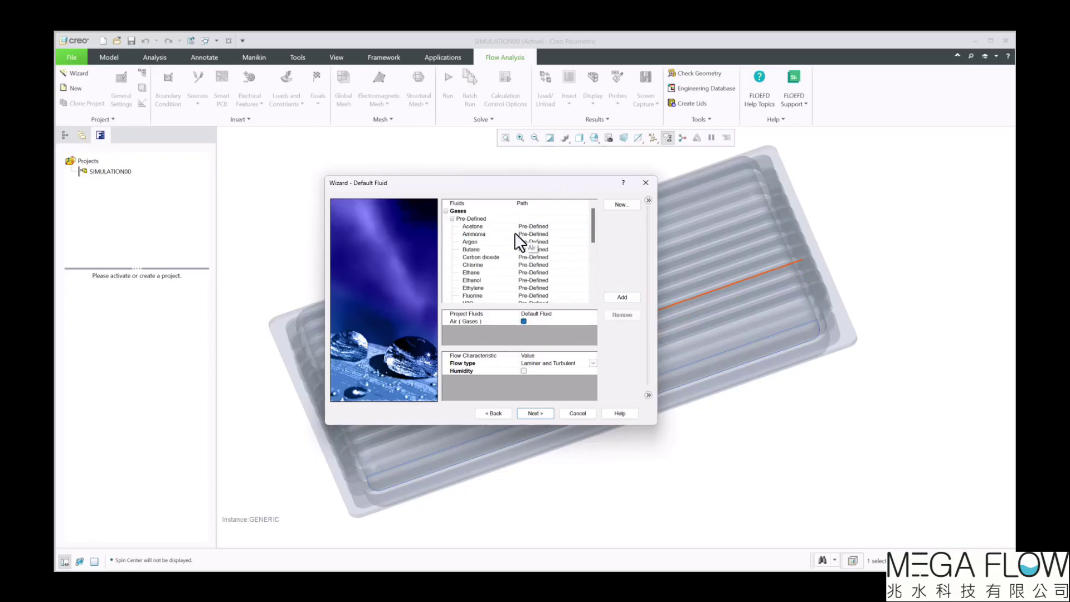
Set the default solid to the predefined metal Aluminum and continue to the wall conditions
left_click(534, 417)
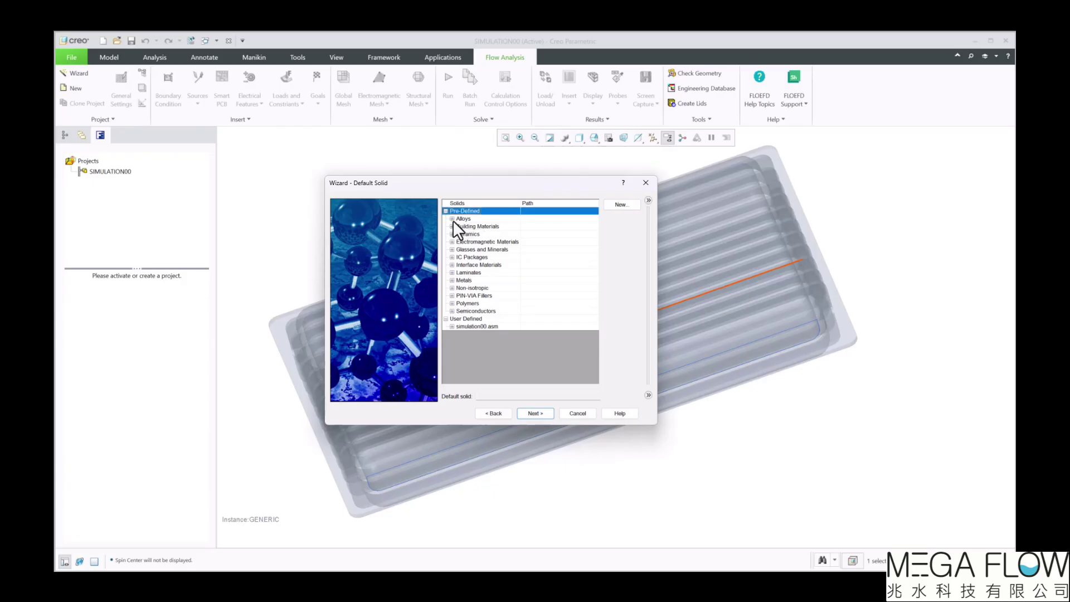
left_click(450, 280)
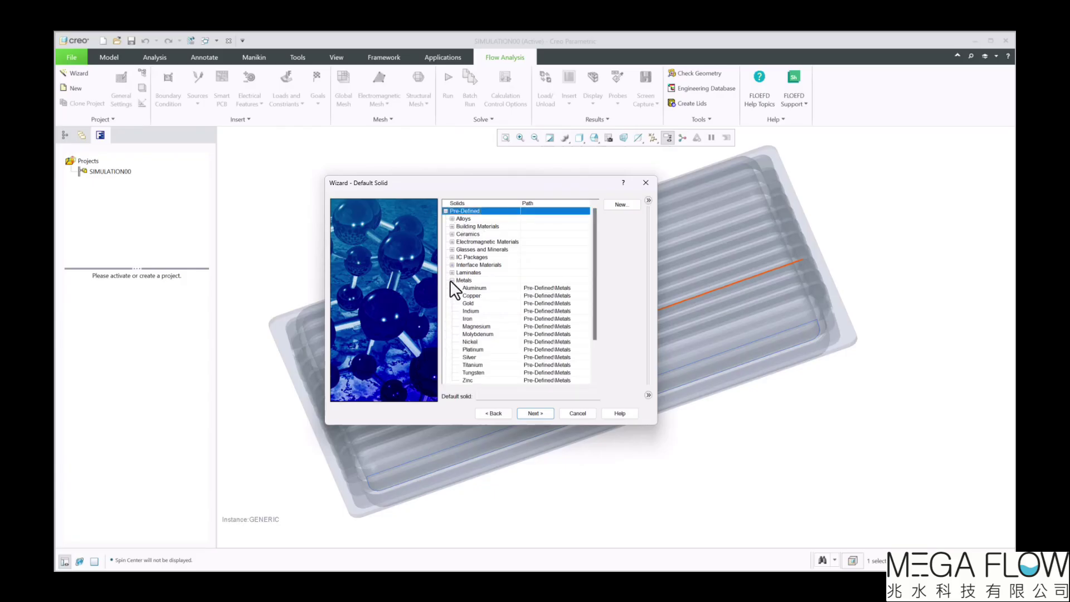
left_click(480, 287)
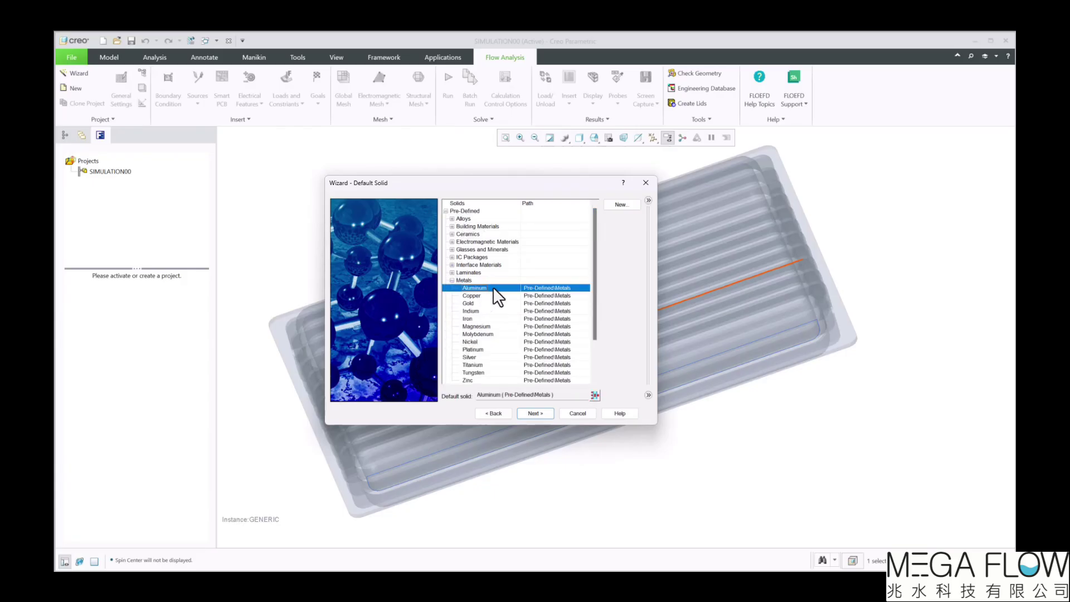
left_click(538, 415)
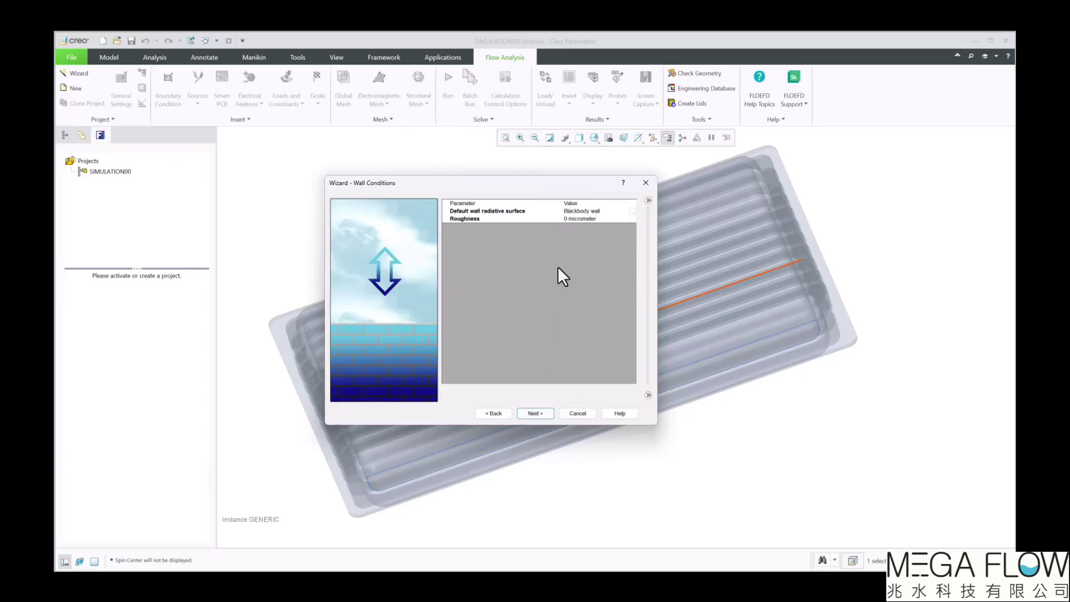
Open the database for the default wall radiative surface and examine the properties of the real surface Aluminum, highly oxidized
left_click(631, 211)
left_click(631, 211)
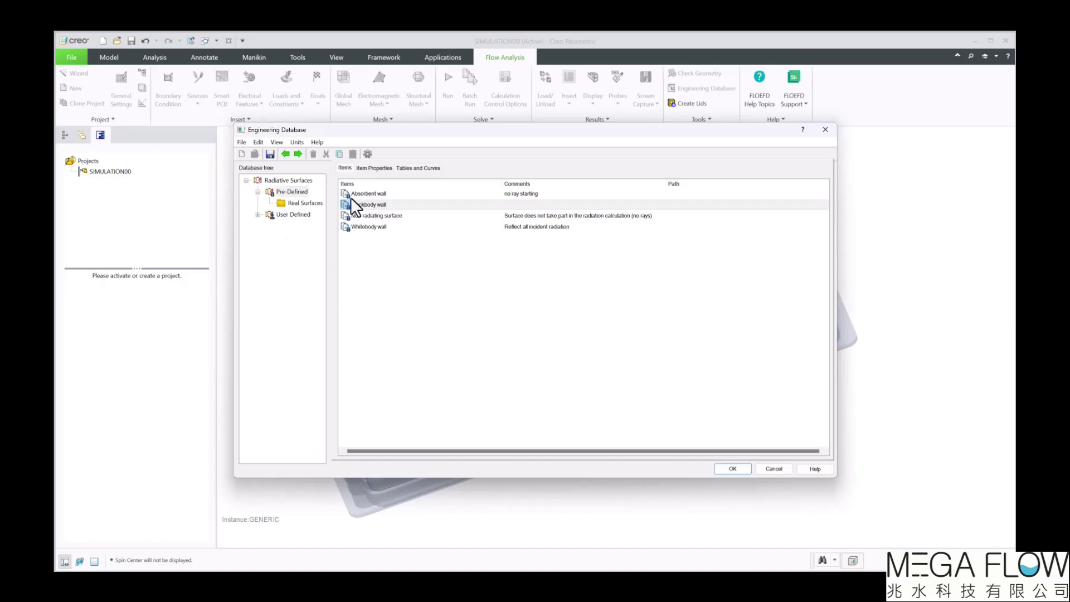
left_click(305, 203)
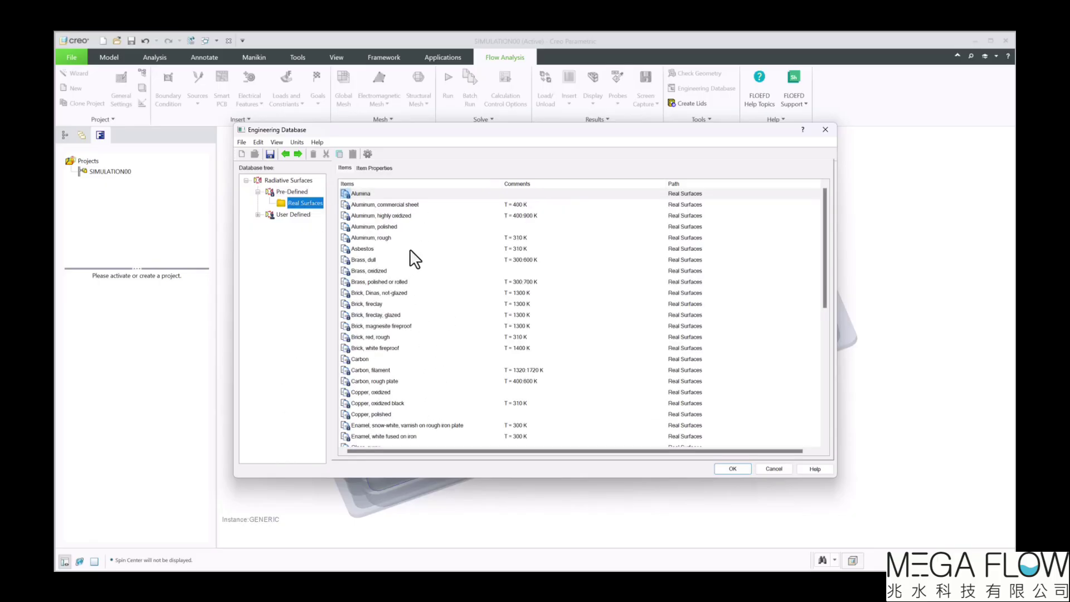
left_click(400, 217)
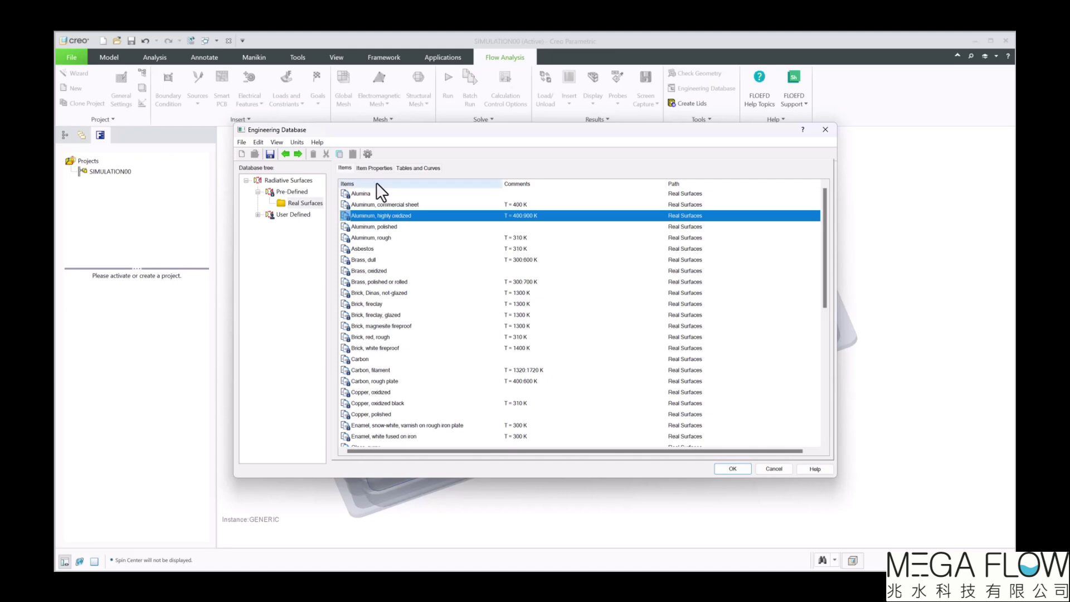
left_click(372, 166)
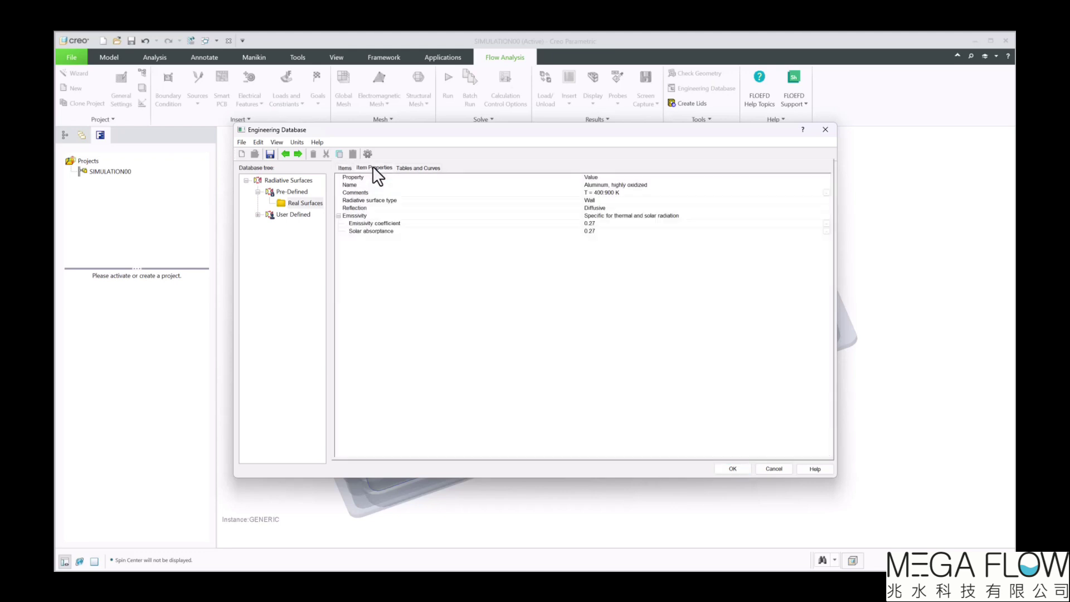
left_click(598, 223)
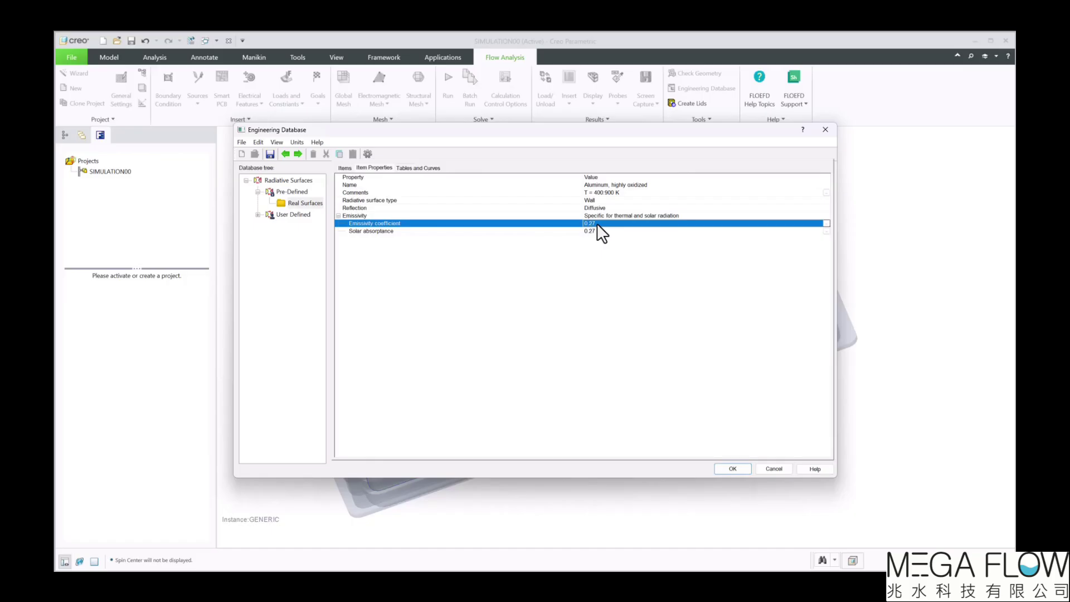
left_click(350, 169)
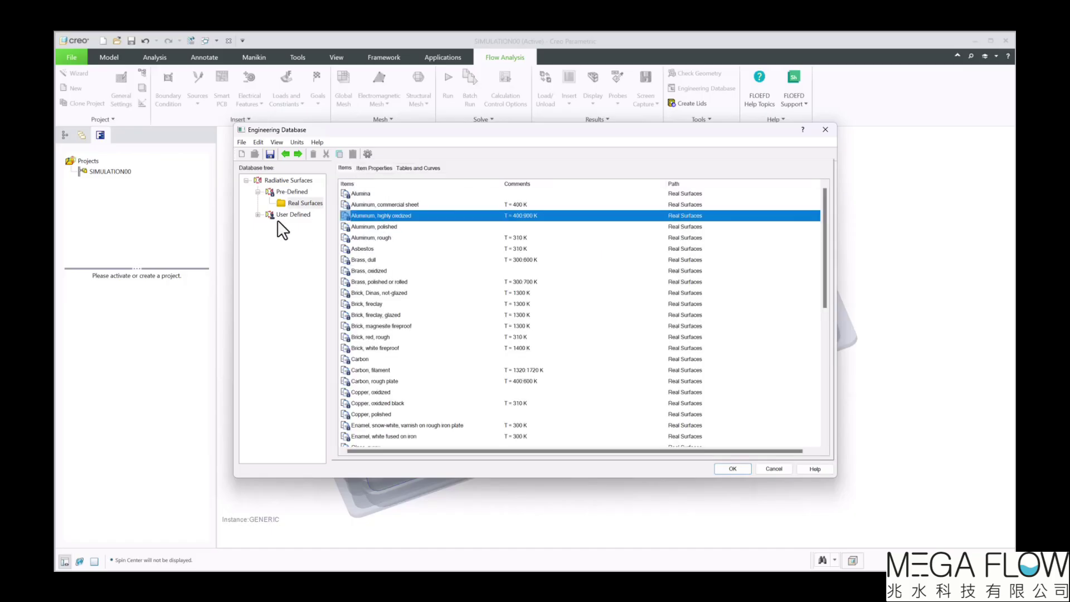
Copy the radiative surface Aluminum, highly oxidized into the User Defined items and open the copy's properties
right_click(373, 217)
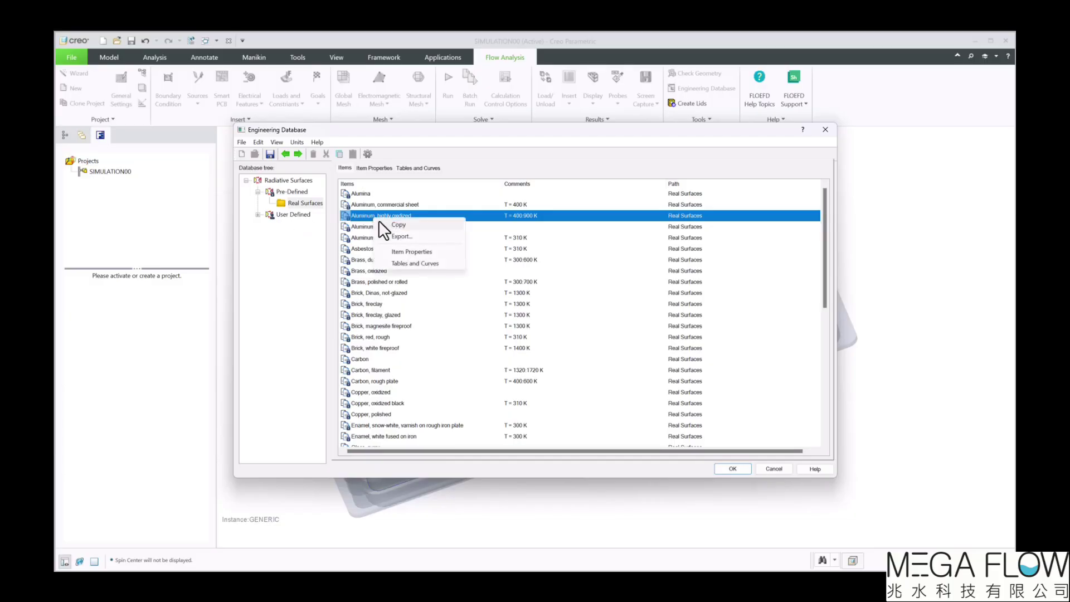
left_click(381, 224)
left_click(298, 214)
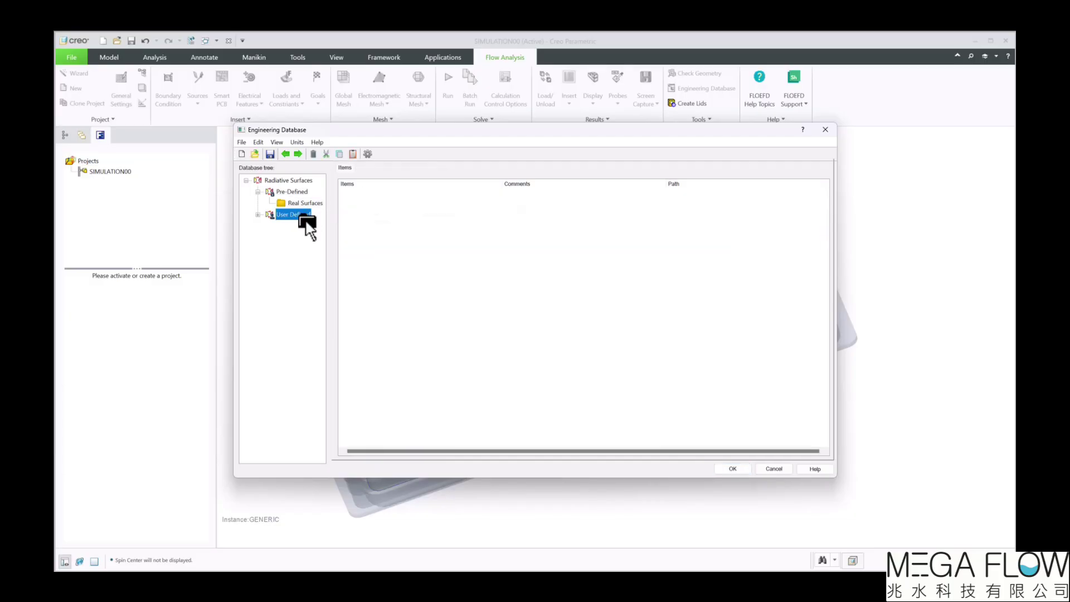
left_click(351, 154)
left_click(384, 194)
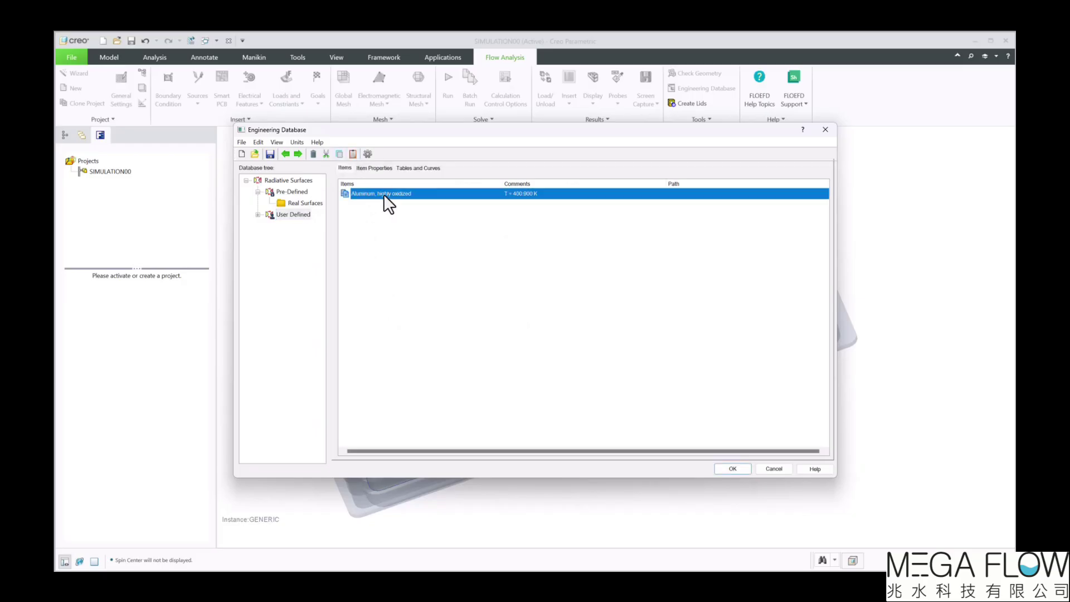
left_click(376, 168)
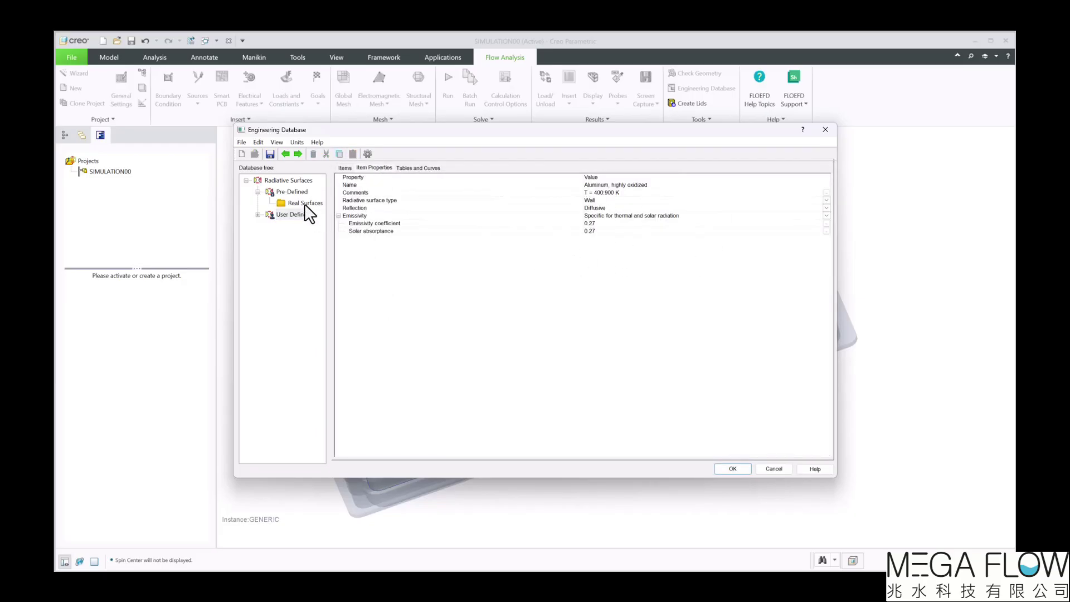
Assign the predefined real surface Aluminum, highly oxidized as the default wall radiative surface and continue to the initial and ambient conditions
left_click_drag(305, 203, 312, 217)
left_click(343, 170)
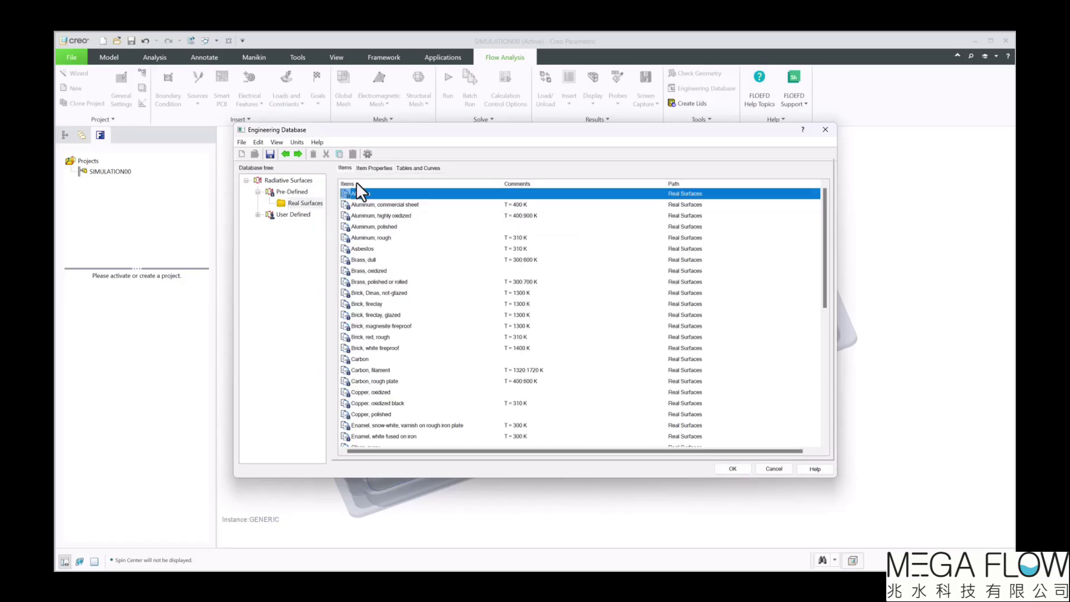
double_click(388, 217)
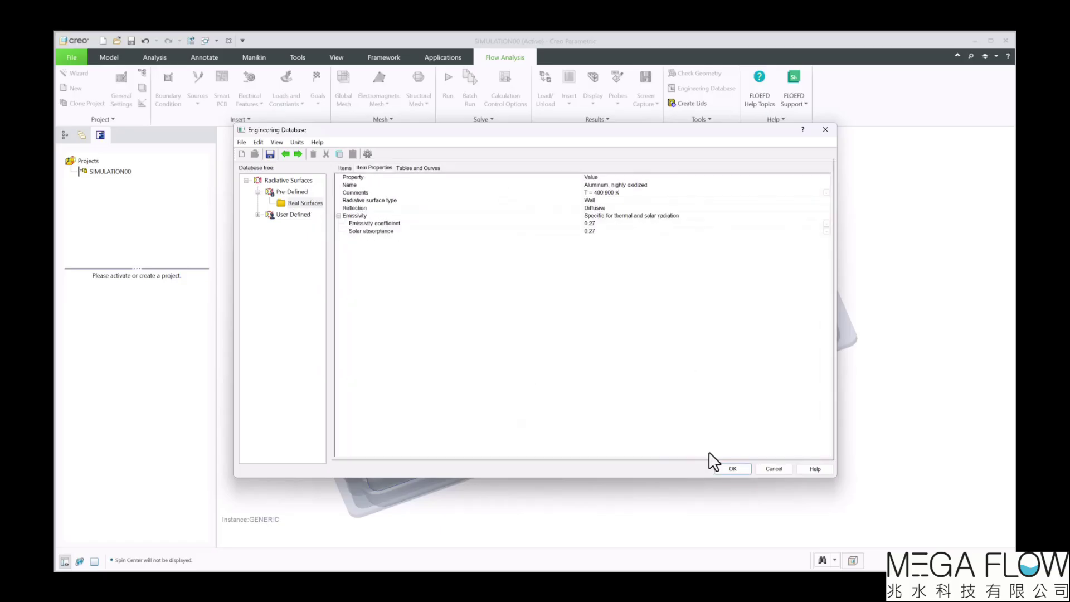
left_click(734, 470)
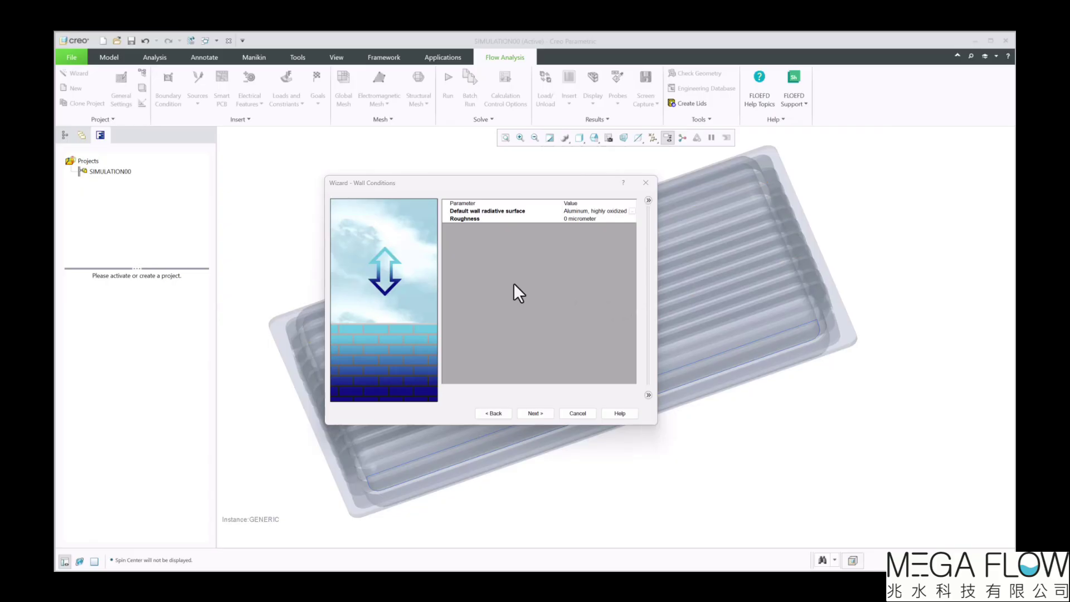
left_click(536, 413)
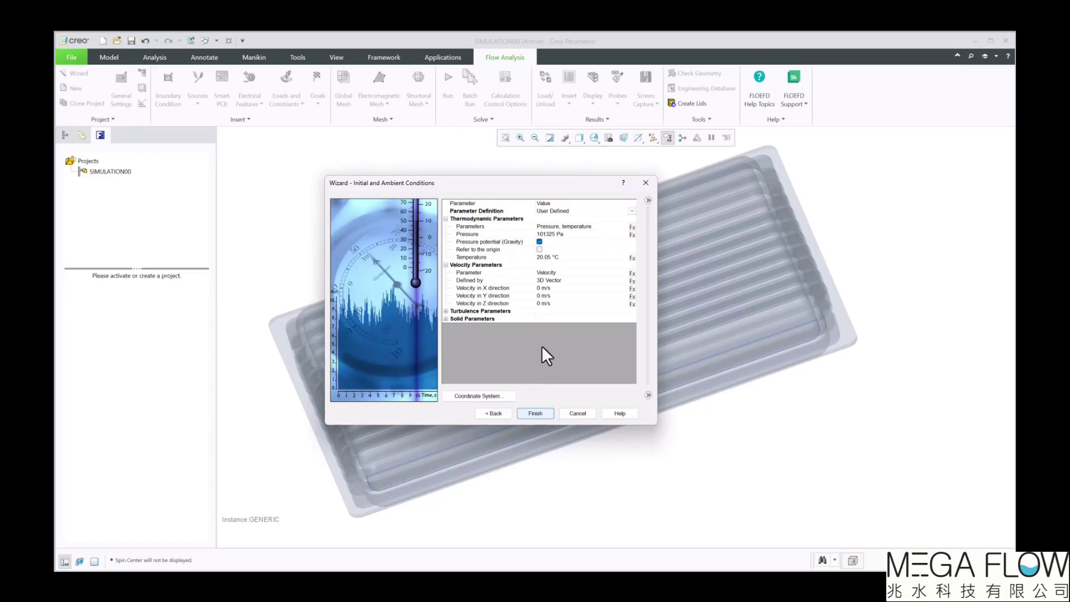
Set both the ambient temperature and the initial solid temperature to 30 °C and finish the project wizard
left_click(548, 259)
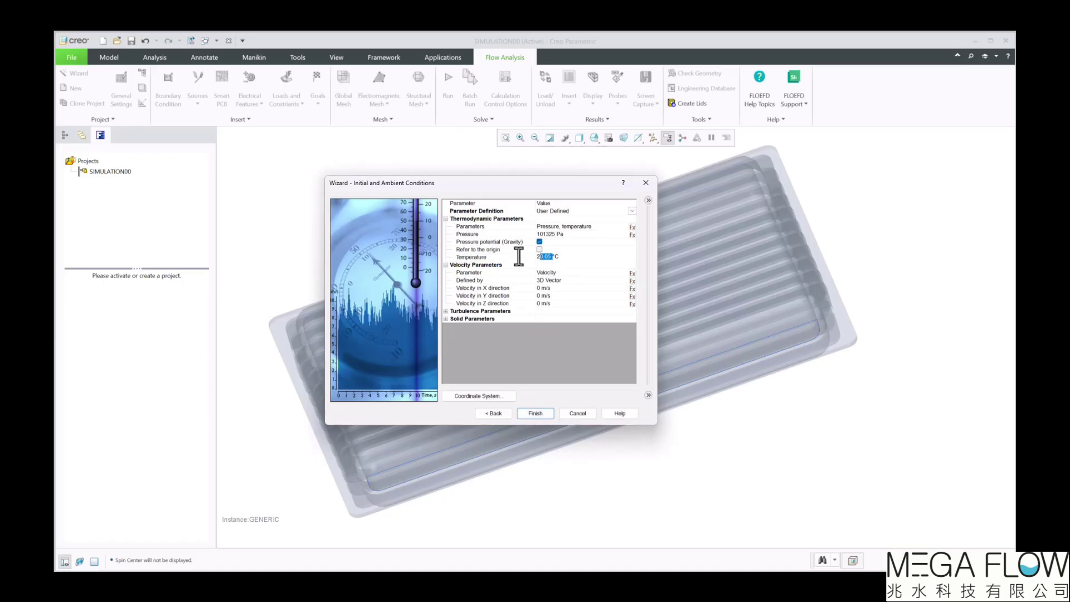
type("30")
left_click(446, 319)
left_click(552, 327)
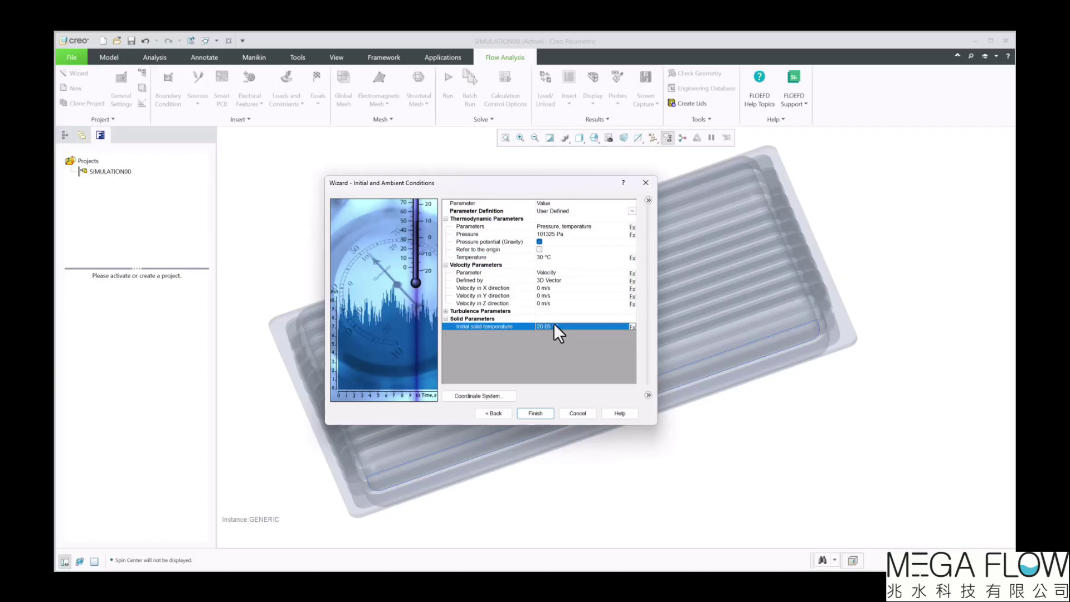
type("30 °C")
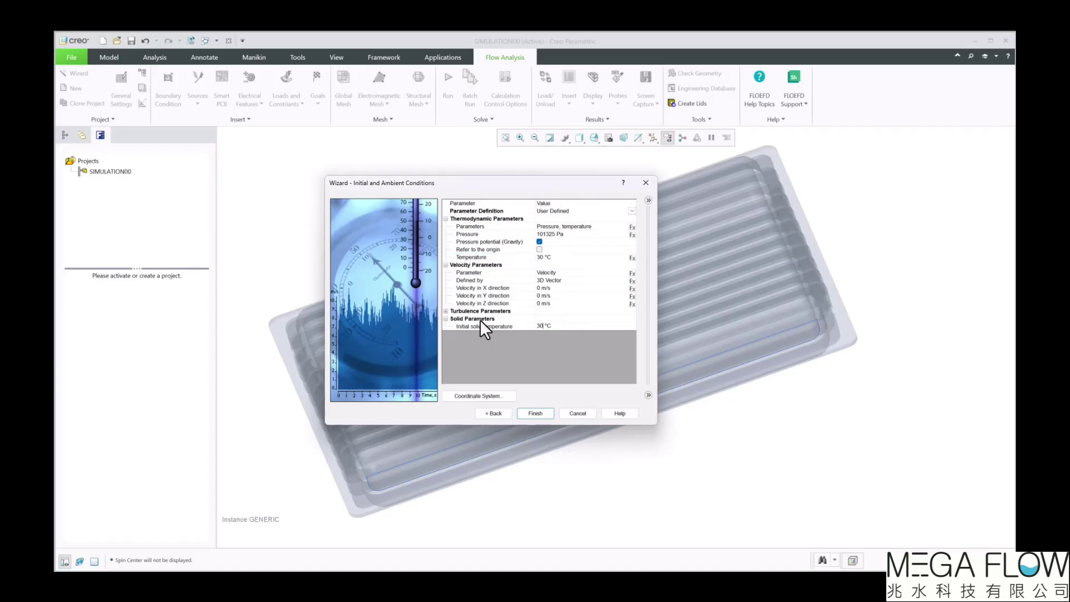
left_click(531, 413)
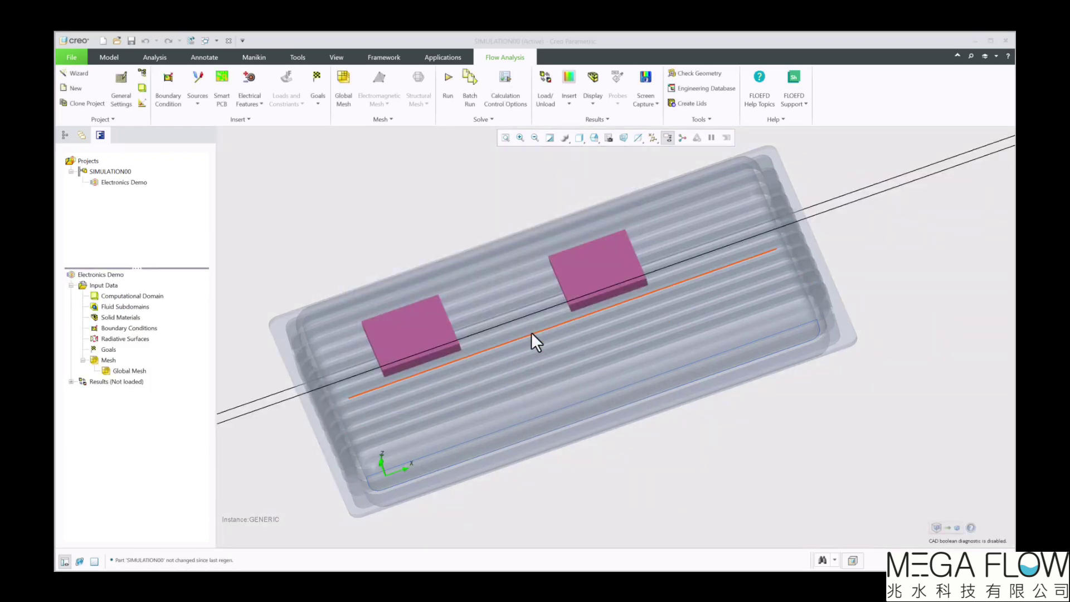
Select the Electronics Demo project and examine the whole computational domain around the enclosure
left_click(102, 184)
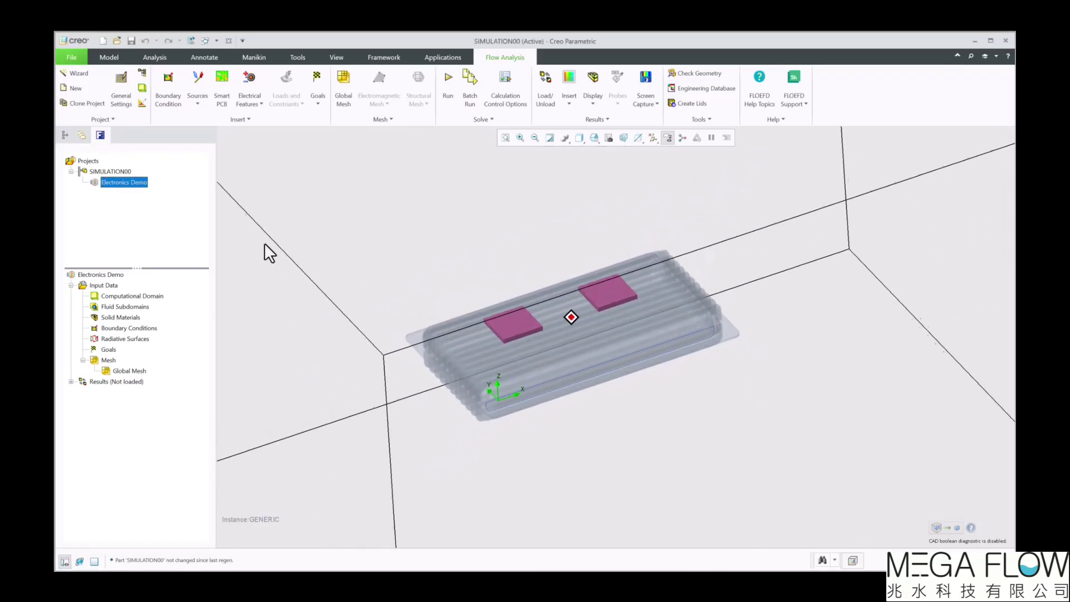
middle_click_drag(265, 242, 564, 325)
scroll(570, 276, "up", 3)
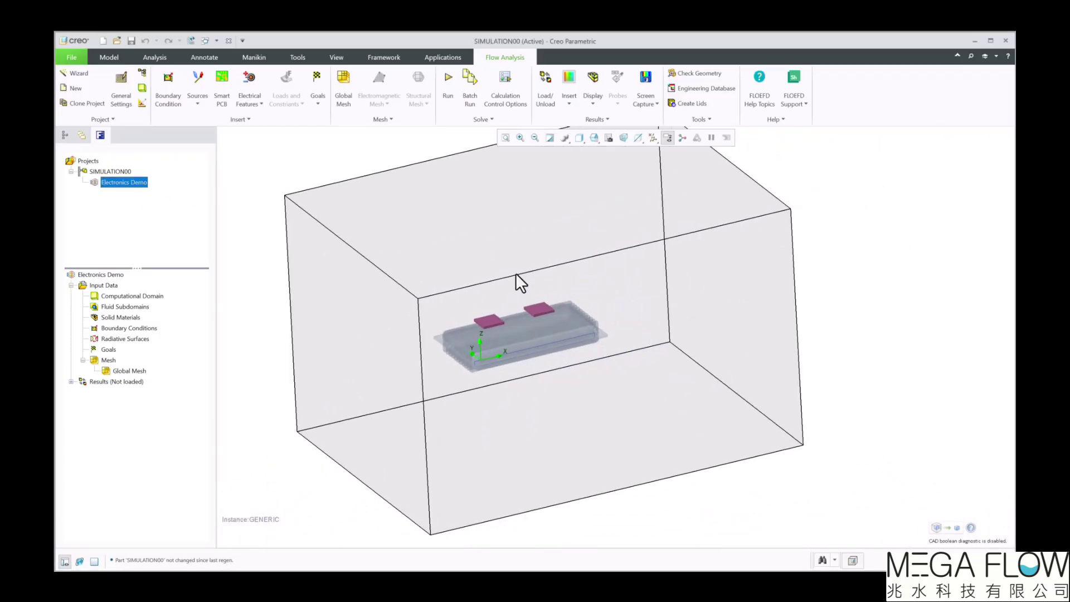